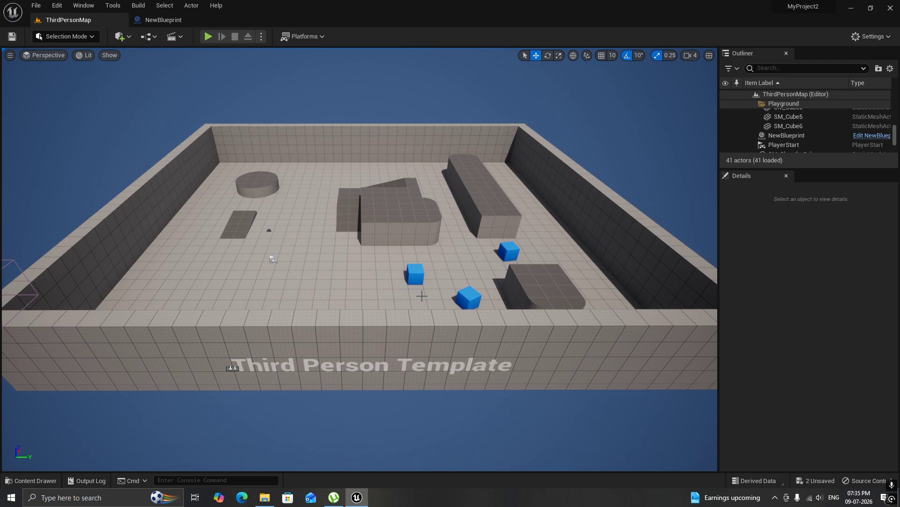
- Create an Actor Blueprint Class named "house" in the visual_scripting folder and open it for editing
click(31, 480)
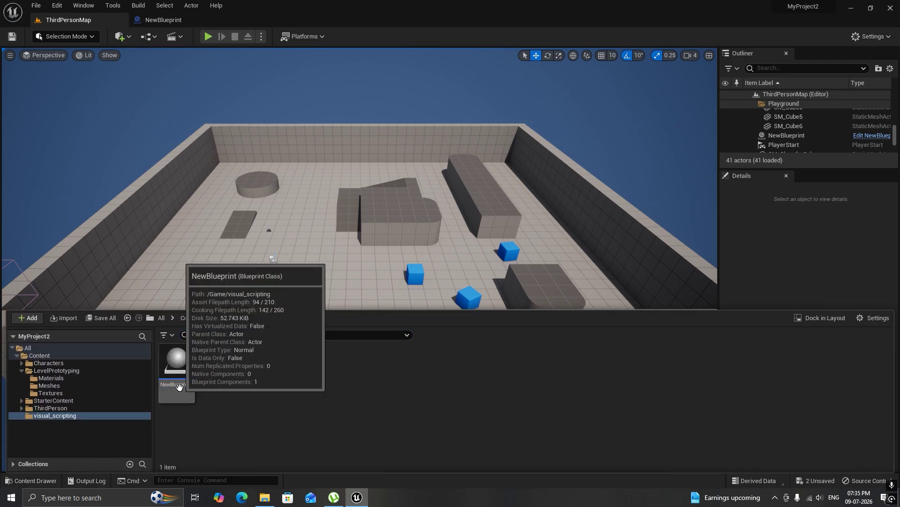
right_click(305, 400)
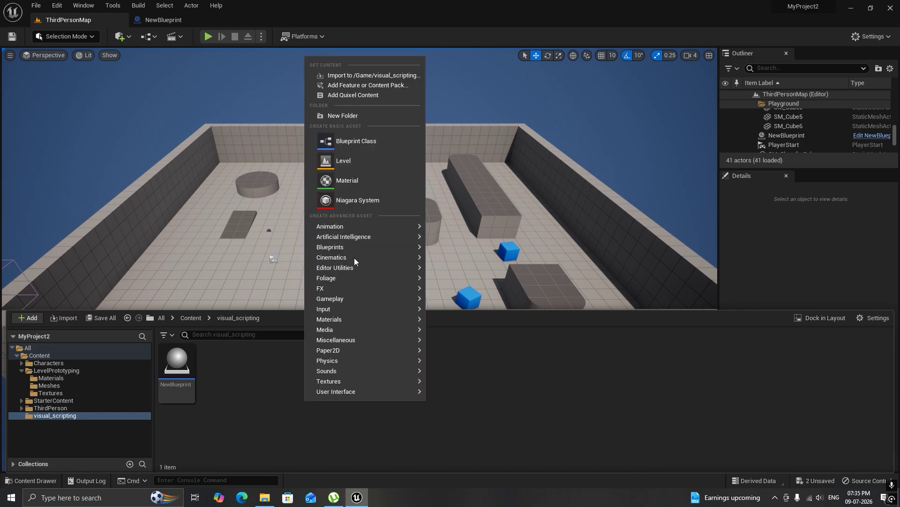
click(379, 148)
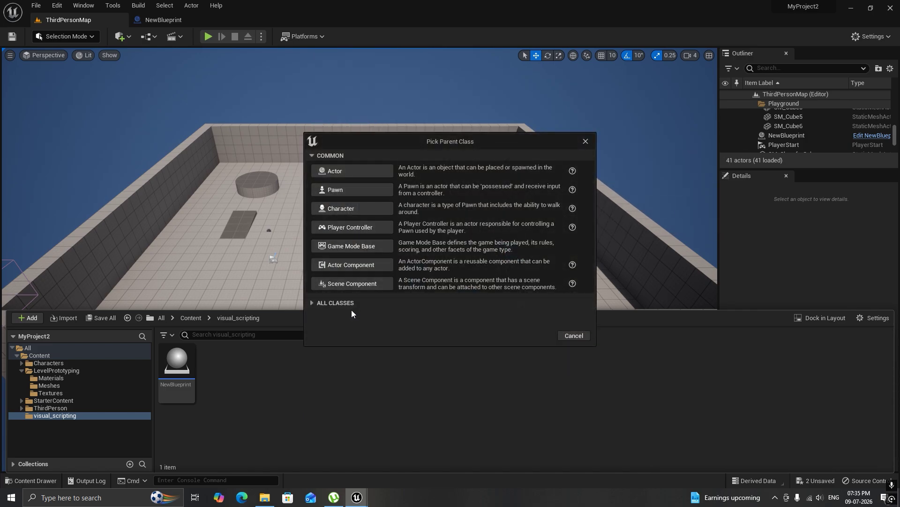
click(354, 178)
key(BackSpace)
text(house)
key(Return)
double_click(183, 369)
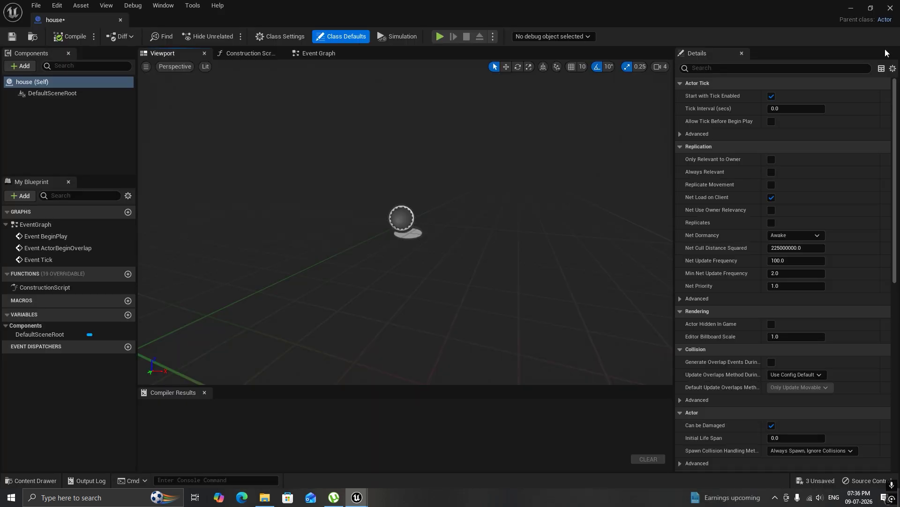
- Add a Static Mesh component under DefaultSceneRoot in the house blueprint, keeping its default name
click(309, 54)
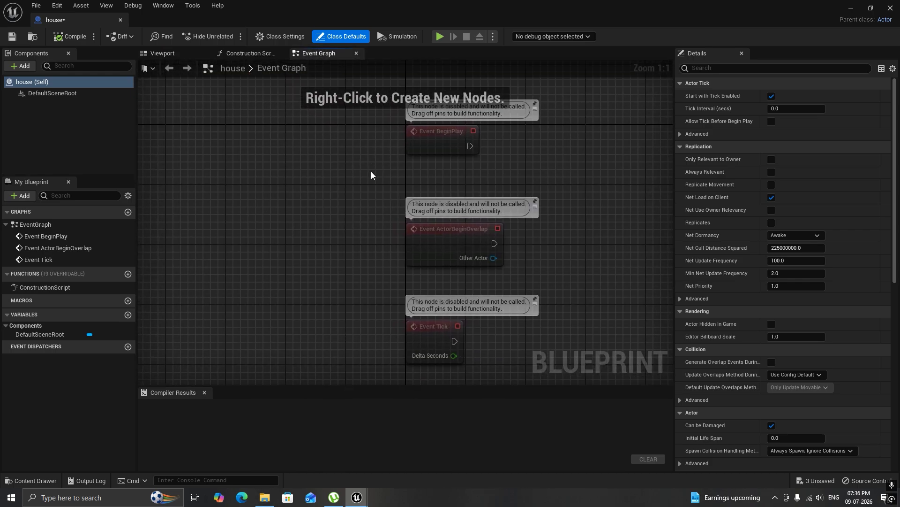
click(162, 53)
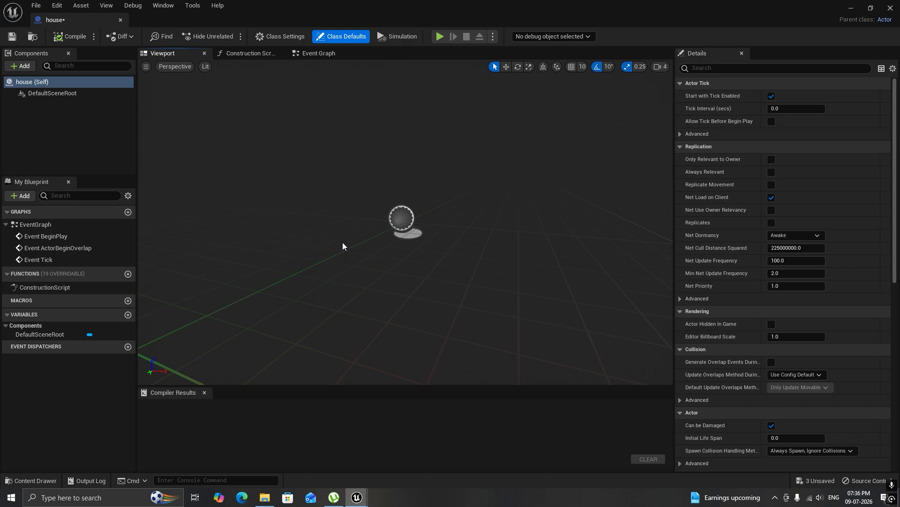
click(23, 67)
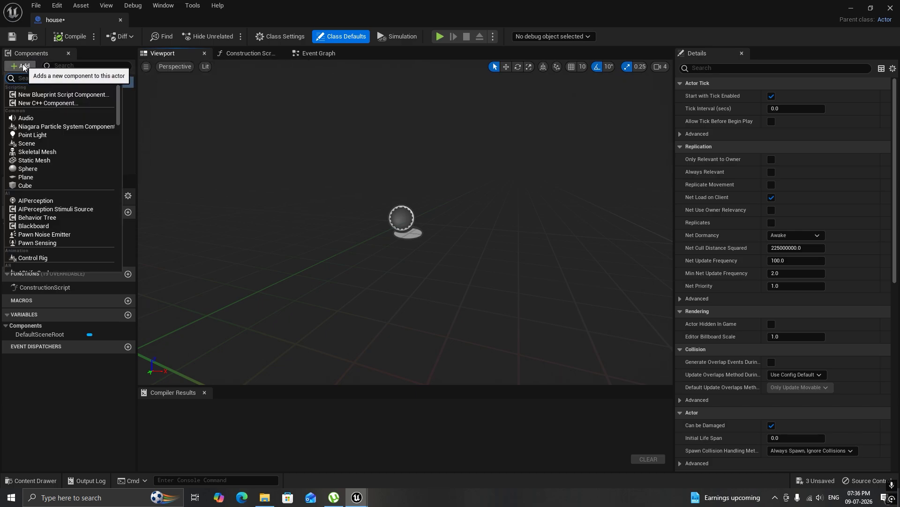
scroll(55, 201, down, 10)
scroll(55, 201, down, 10)
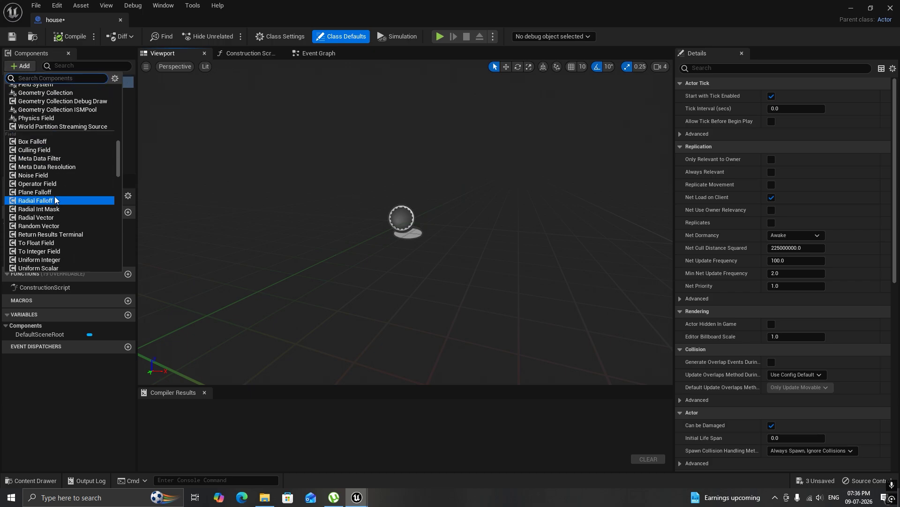
scroll(55, 201, down, 10)
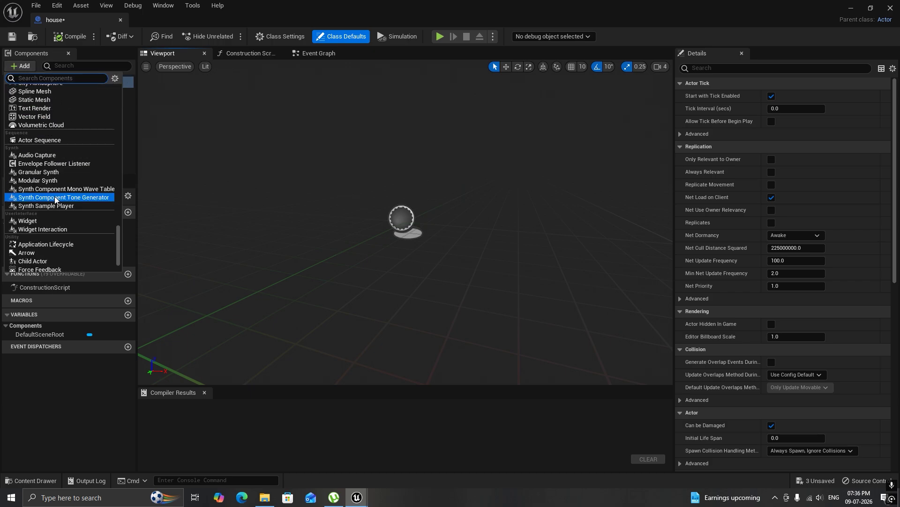
scroll(55, 200, up, 20)
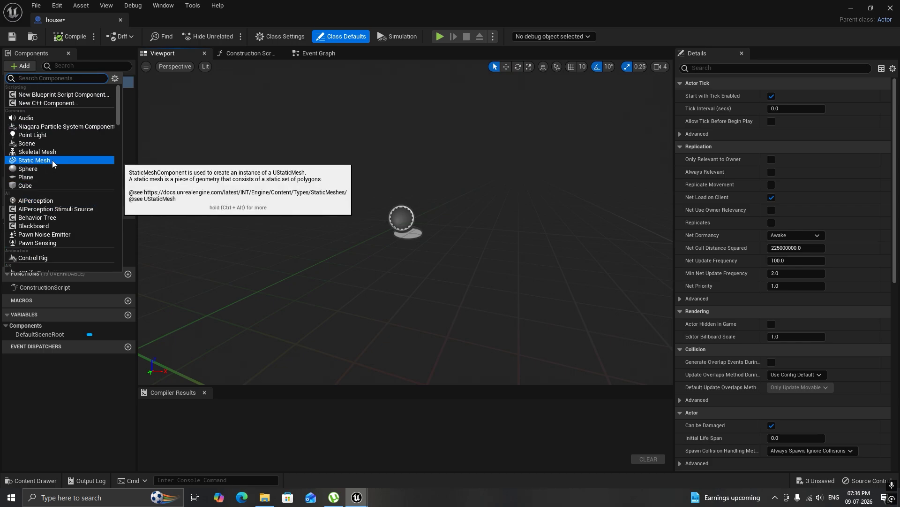
key(Escape)
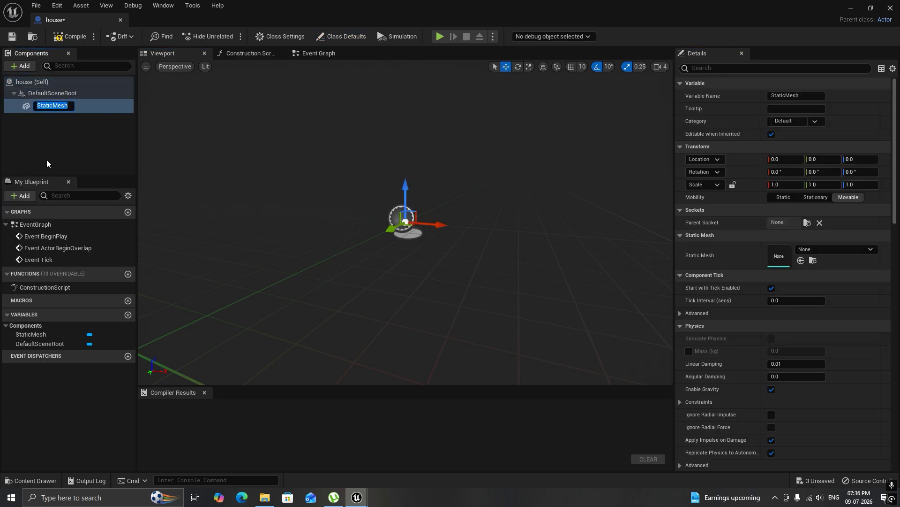
key(Return)
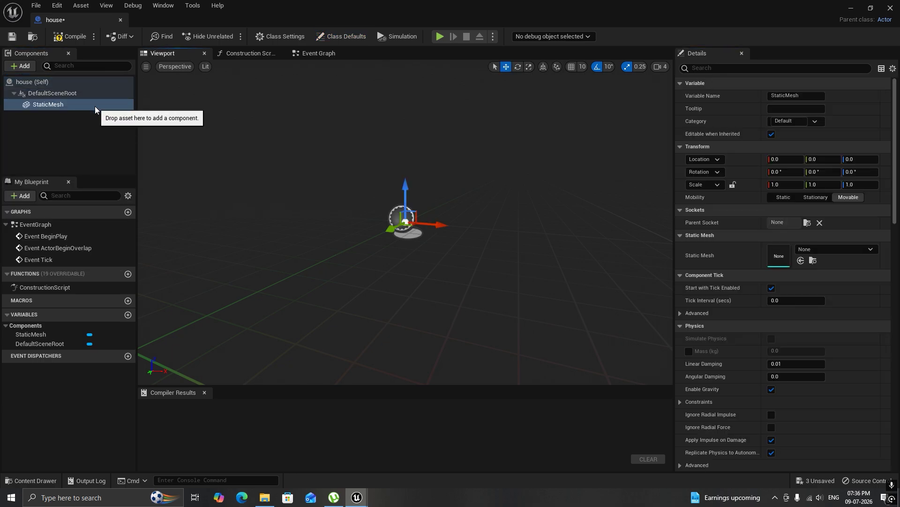
- Assign the SM_Cube mesh to the StaticMesh component
click(55, 93)
click(59, 105)
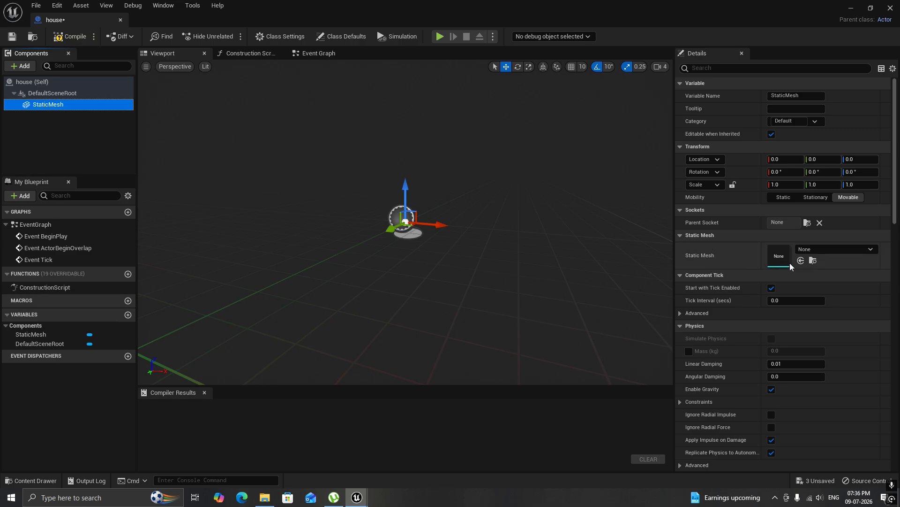
click(824, 247)
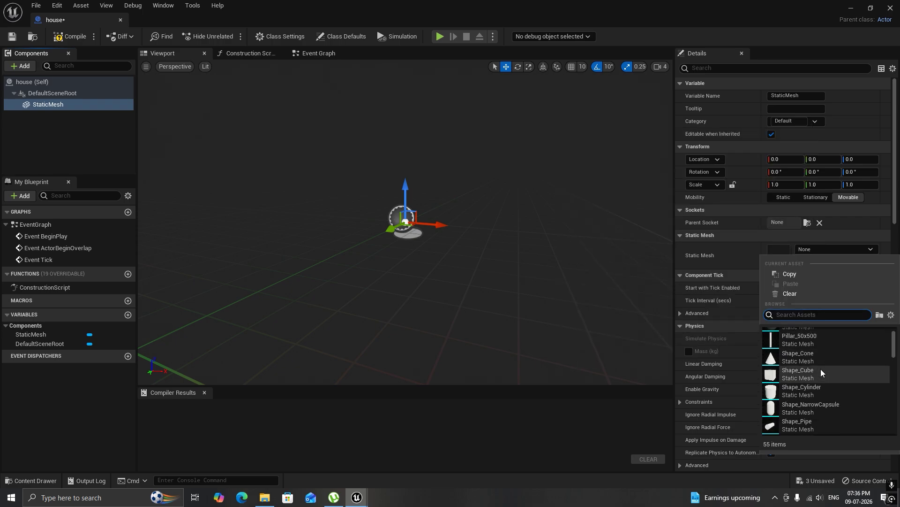
text(cub)
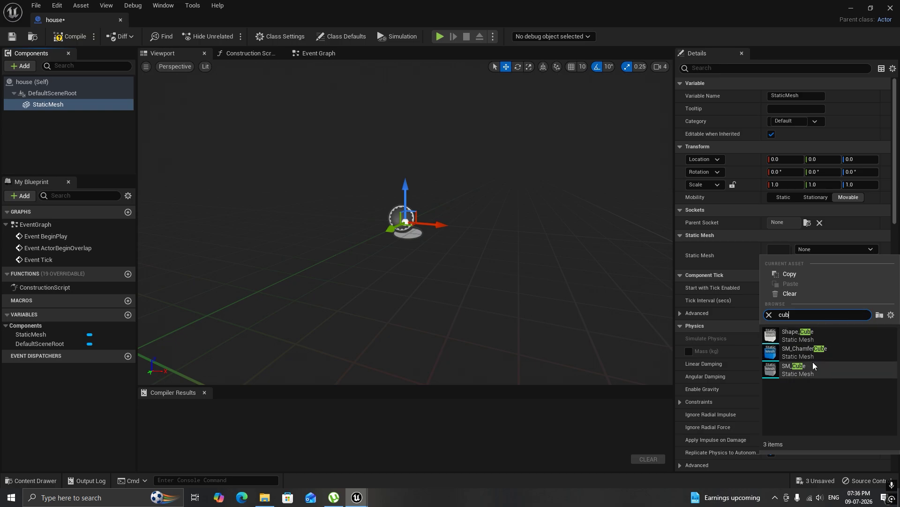
click(793, 368)
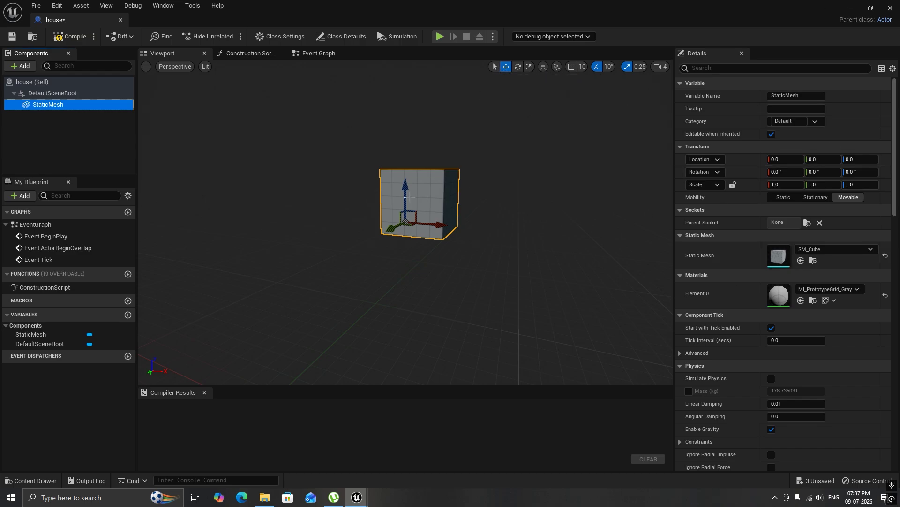
- Move the cube to about X -66.5, Y 46.6, Z 23.9, then try rotating it and undo the rotation
drag(409, 189, 341, 218)
click(517, 67)
drag(406, 182, 390, 175)
key(ctrl+z)
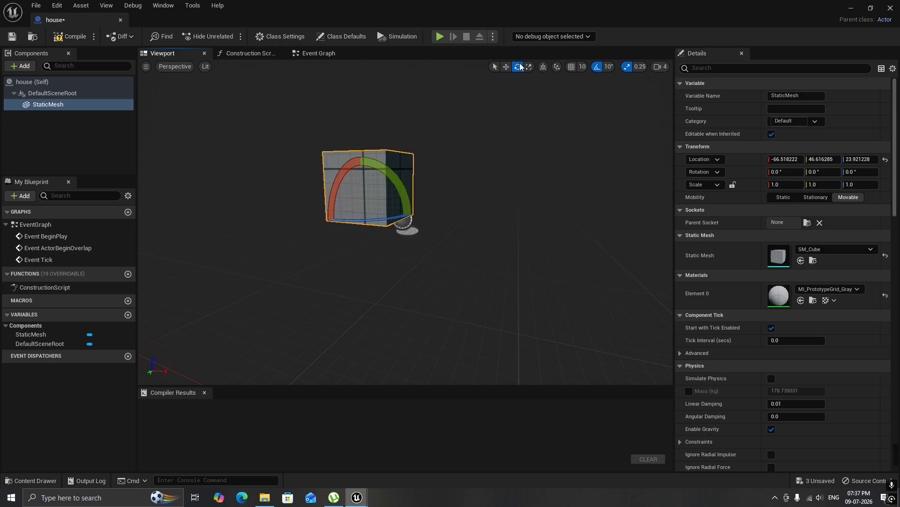
- Scale the cube uniformly to 1.25, then try stretching it along Y and undo that stretch
click(529, 67)
drag(362, 210, 386, 216)
mouse_move(361, 180)
mouse_down()
mouse_move(361, 150)
mouse_move(361, 180)
mouse_up()
mouse_move(347, 213)
mouse_down()
mouse_move(330, 218)
mouse_move(339, 217)
mouse_up()
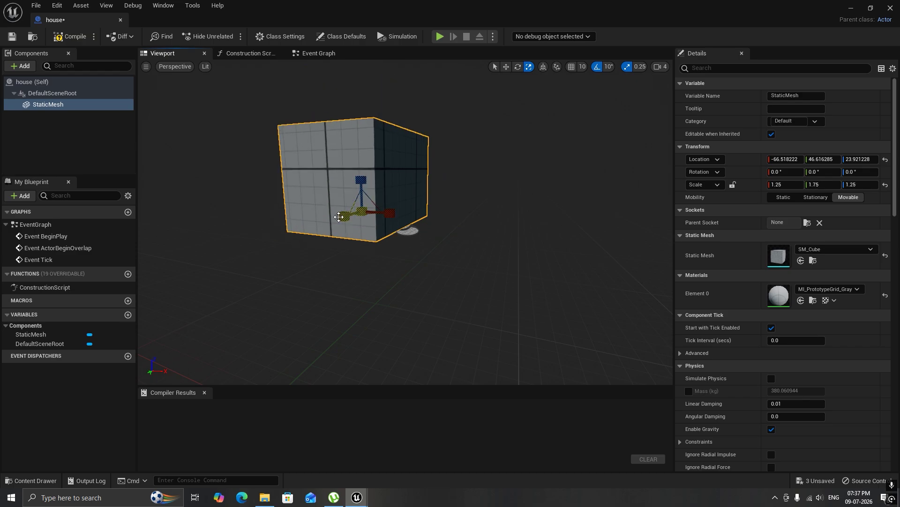
key(ctrl+z)
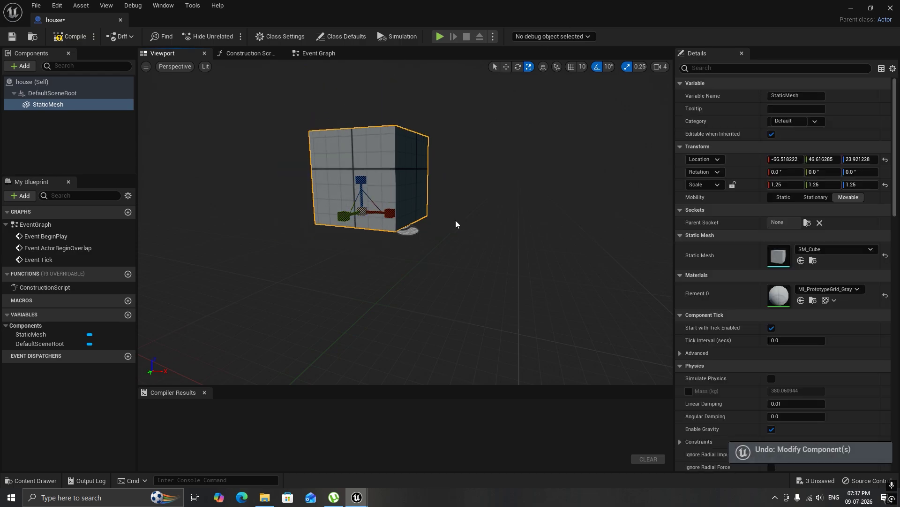
- Examine the cube from several angles and review the mesh assets available for the StaticMesh component
scroll(477, 229, down, 2)
key(super)
key(super)
scroll(447, 203, up, 4)
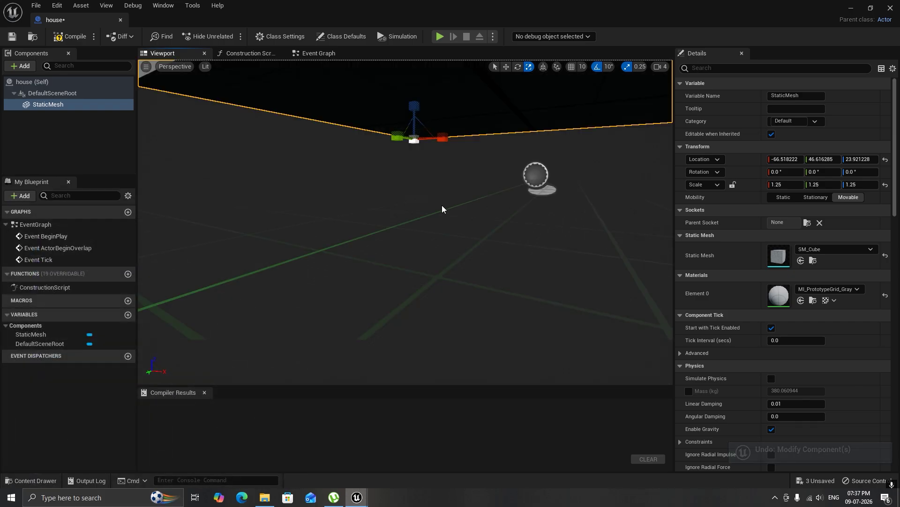
right_drag(375, 213, 436, 162)
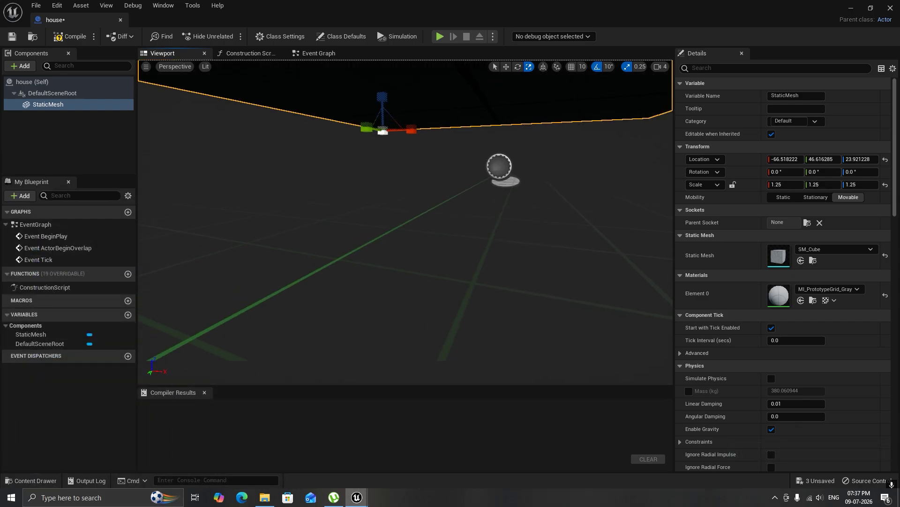
scroll(432, 215, down, 3)
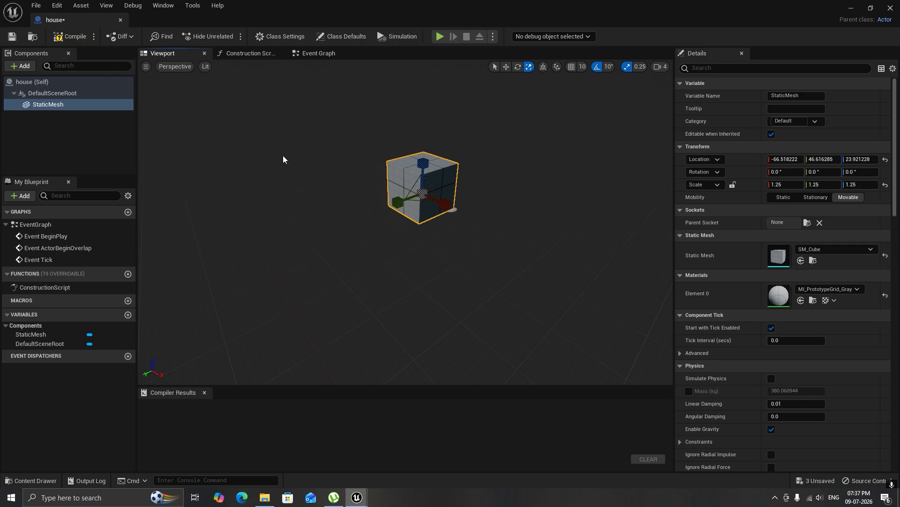
click(58, 131)
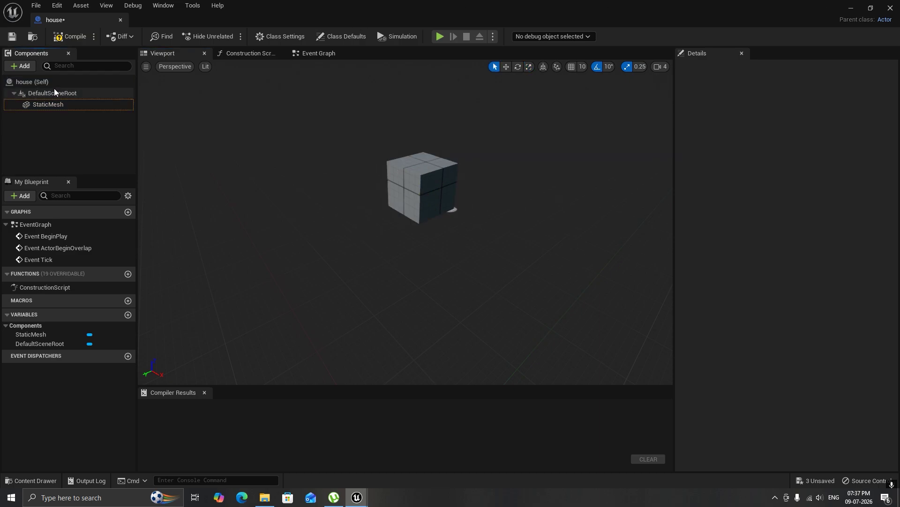
click(52, 105)
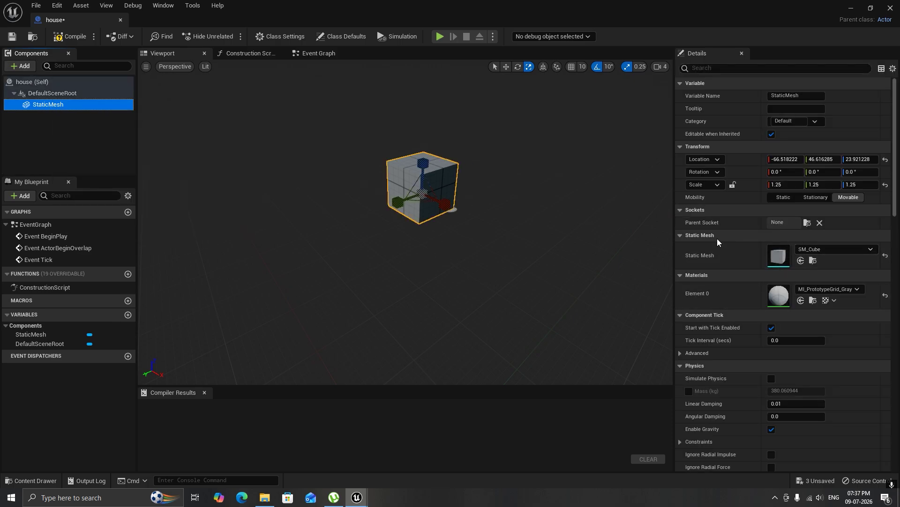
click(846, 252)
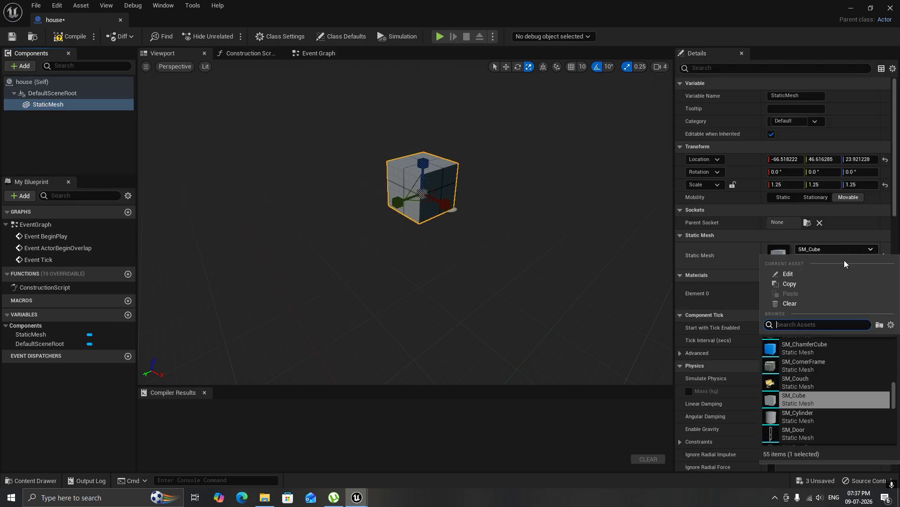
click(840, 252)
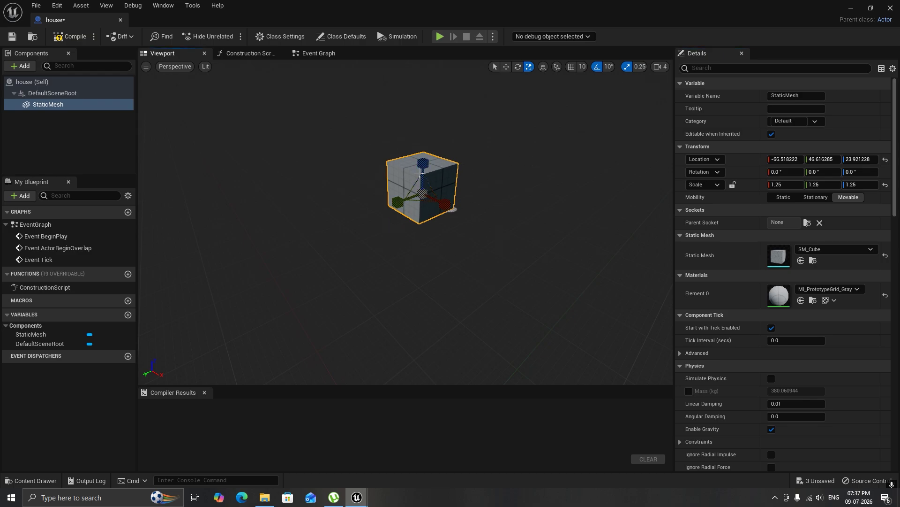
- Flatten the cube into a slab scaled to X 1.5, Y 1.5, Z 0.125, undoing the extra uniform enlargement
click(866, 186)
drag(867, 186, 425, 186)
click(861, 184)
text(0.24)
key(Return)
drag(861, 184, 853, 184)
drag(432, 193, 442, 177)
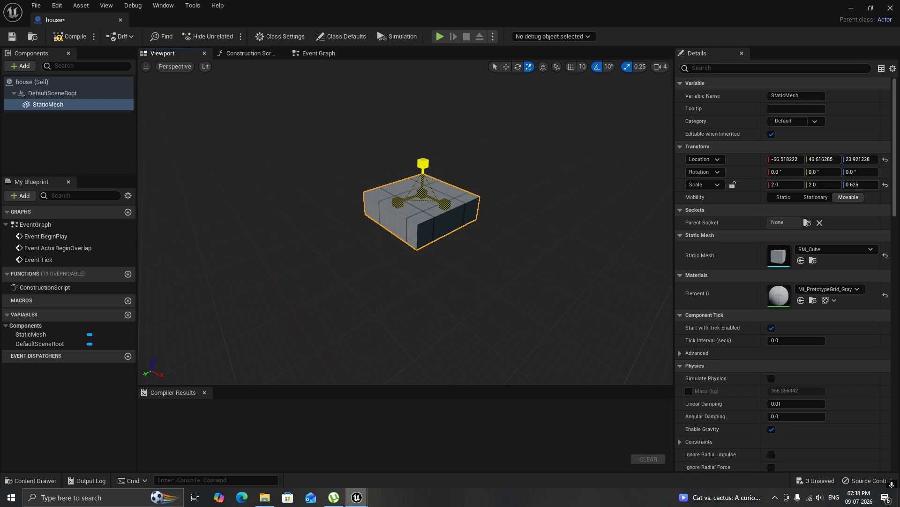
key(ctrl+z)
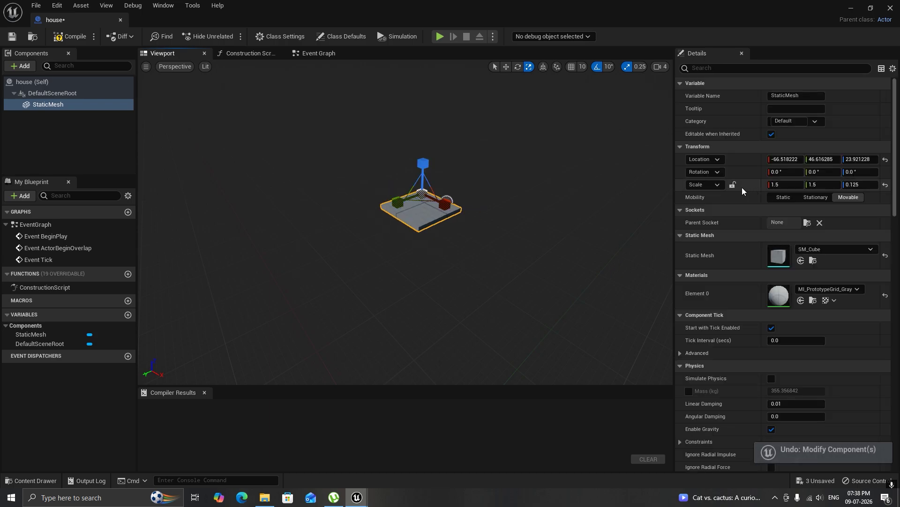
- Set the slab's scale to X 2.1575, Y 1.78 and Z 0.1625, undoing the excess thickness
drag(781, 184, 852, 185)
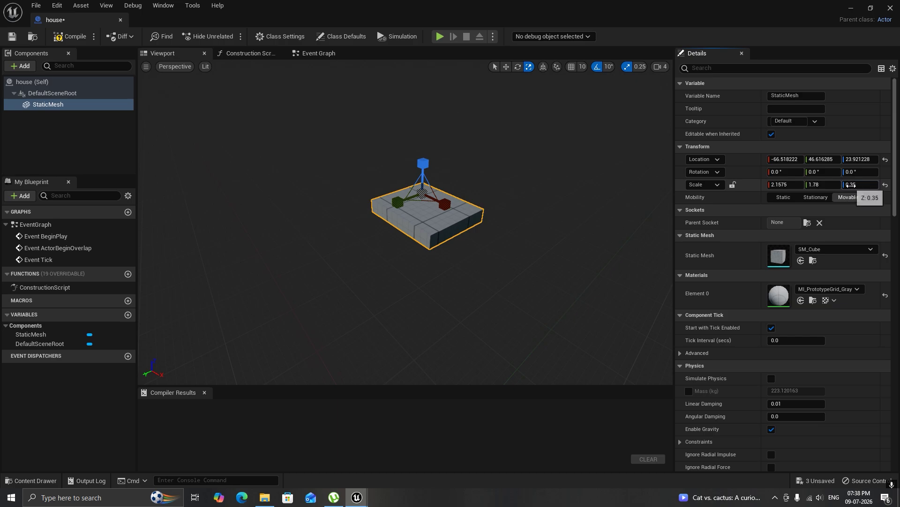
key(ctrl+z)
key(ctrl+z)
key(ctrl+z)
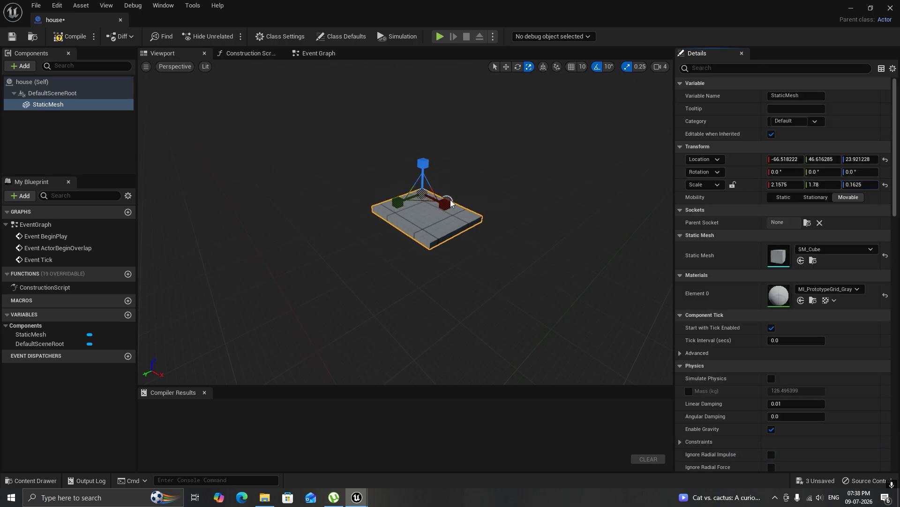
- Enlarge the slab into a broad block with an X scale of 5.6575 and a Y scale of 5.03
drag(423, 199, 140, 296)
drag(445, 205, 544, 240)
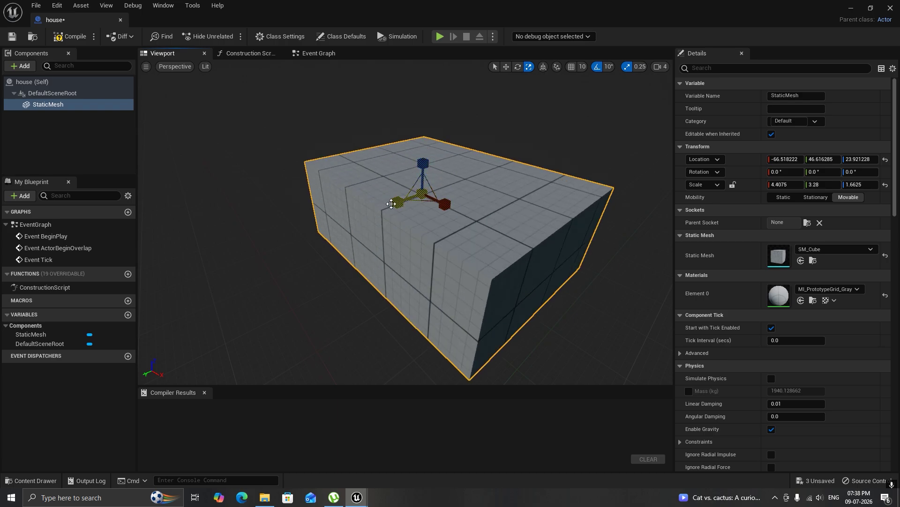
drag(397, 202, 398, 305)
drag(445, 203, 605, 263)
- Thin the block into a floor slab by reducing its Z scale to 0.2975
scroll(426, 225, down, 5)
click(861, 185)
text(1.62)
key(Return)
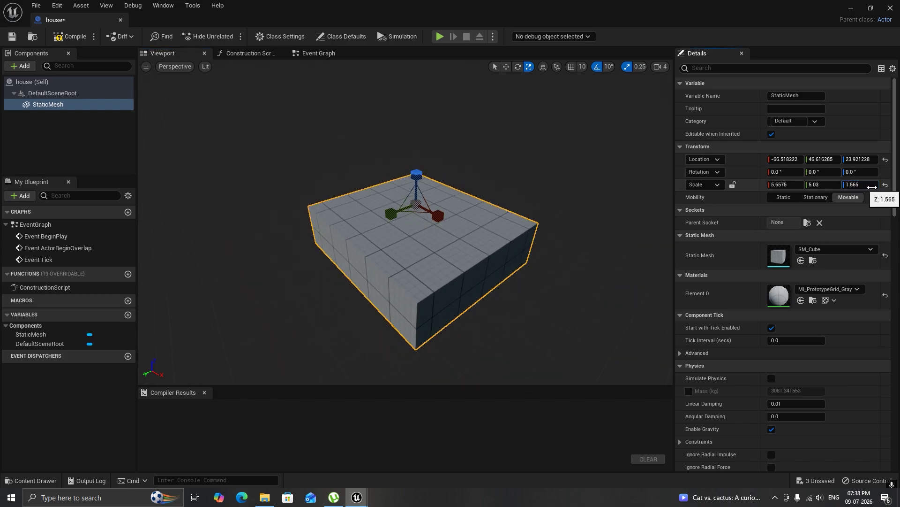
mouse_move(876, 189)
mouse_down()
mouse_move(863, 189)
mouse_move(873, 187)
mouse_up()
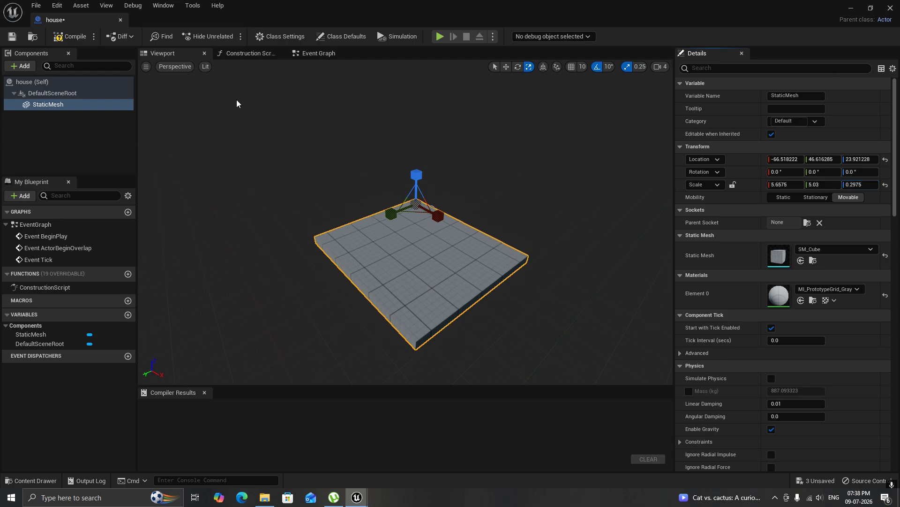
mouse_move(597, 261)
mouse_down()
mouse_move(624, 258)
mouse_move(581, 269)
mouse_up()
key(super)
text(f)
key(Escape)
scroll(531, 196, down, 1)
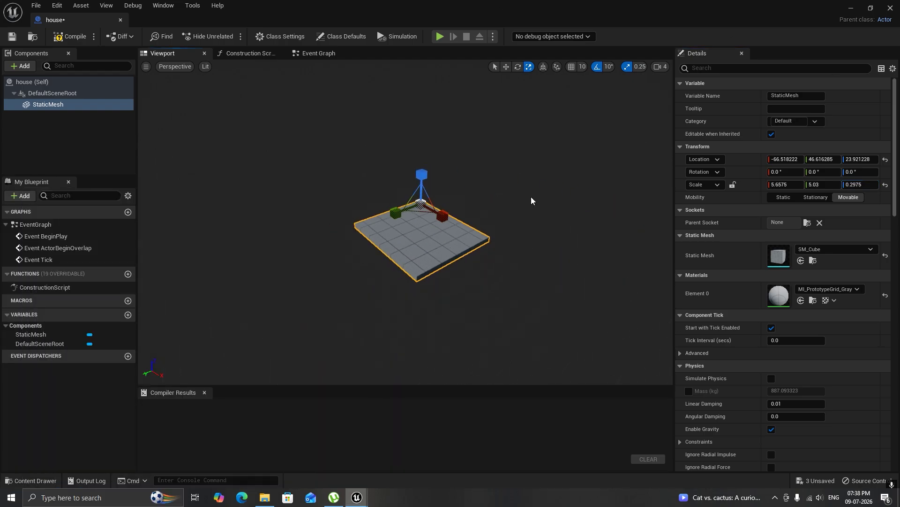
scroll(530, 196, up, 4)
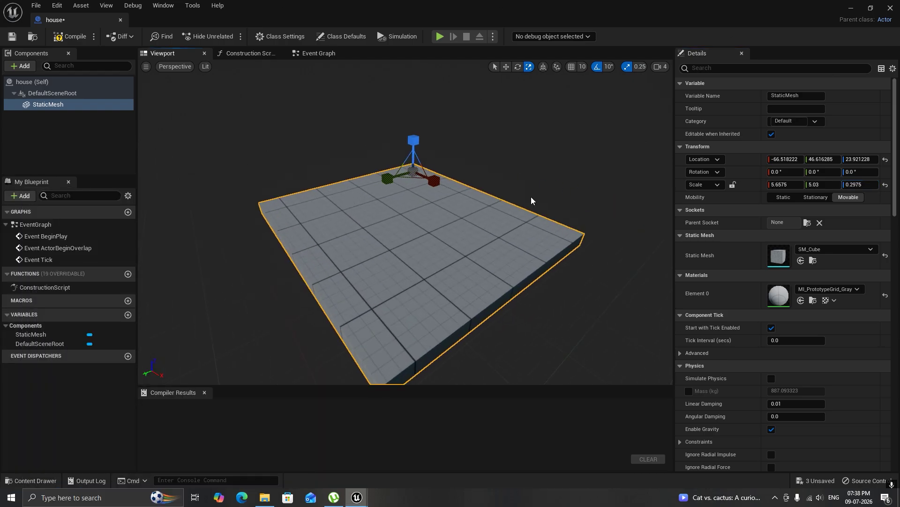
- Add a second Static Mesh component under the floor slab and assign it the SM_Cube mesh
scroll(531, 201, down, 3)
scroll(531, 201, up, 3)
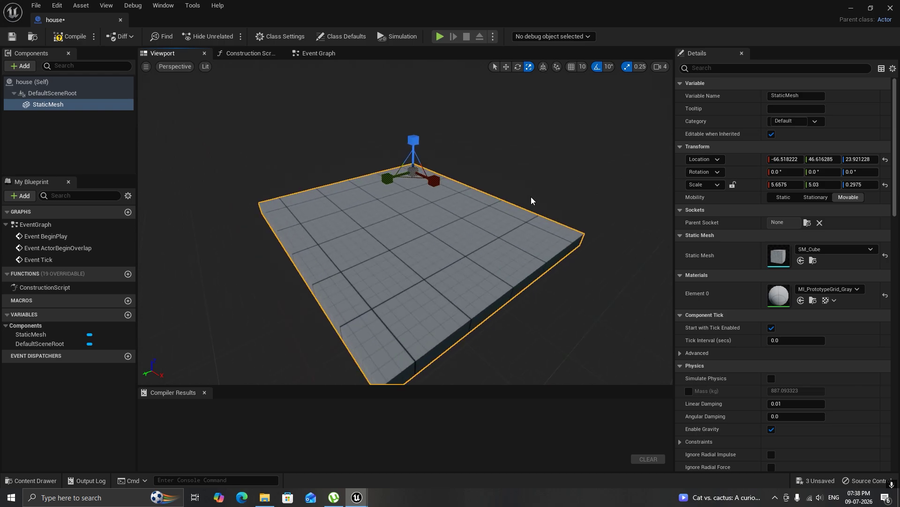
drag(510, 322, 487, 324)
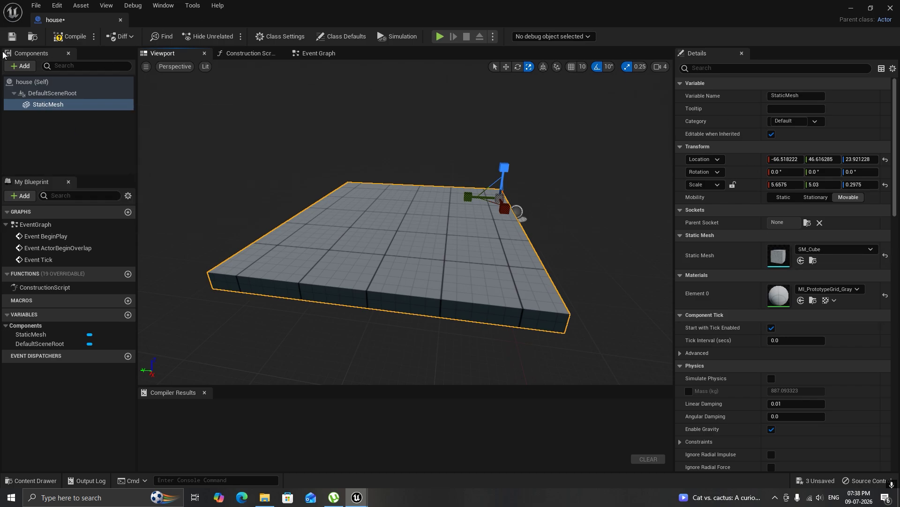
click(20, 65)
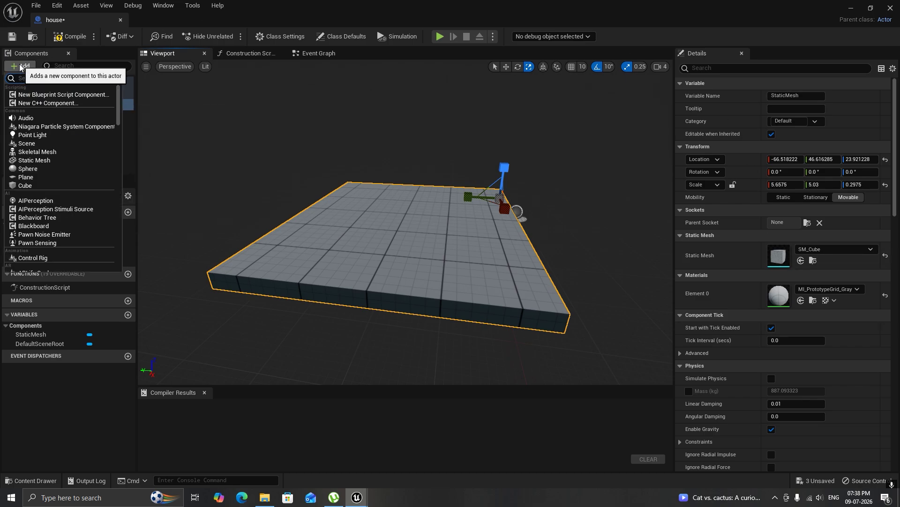
click(49, 160)
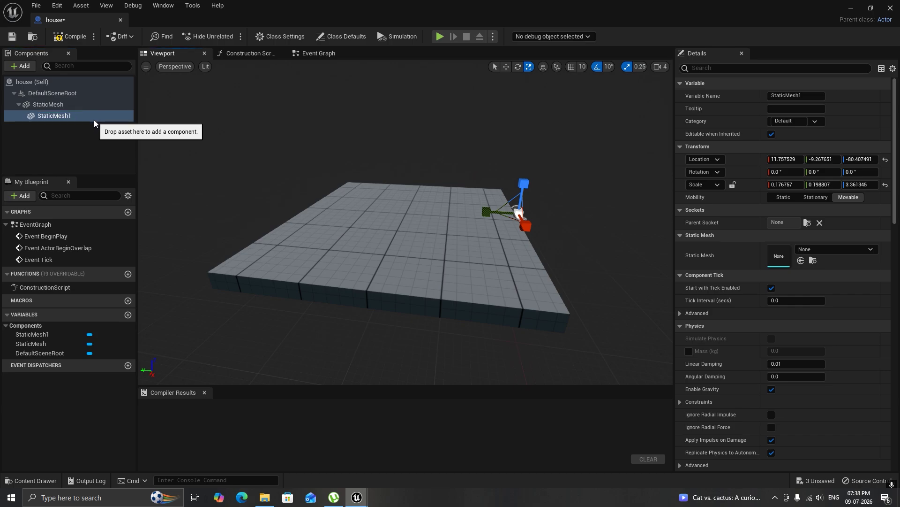
click(815, 249)
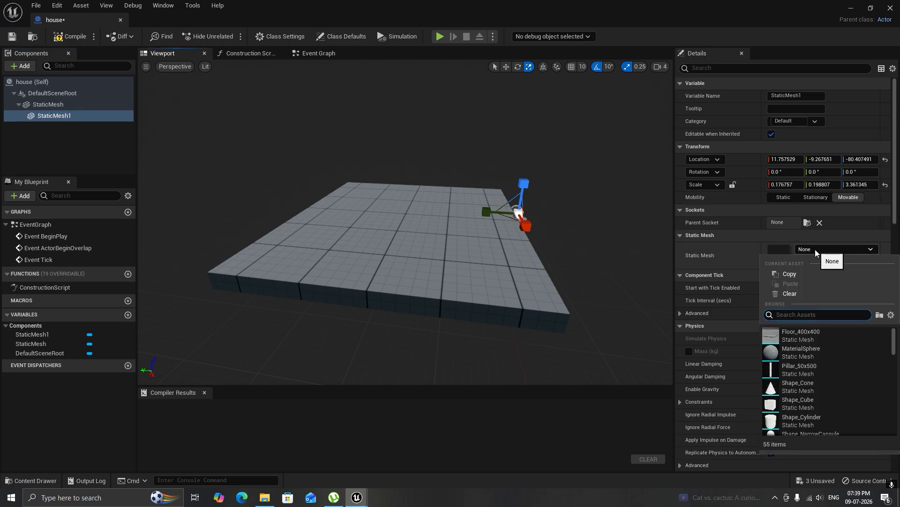
text(cube)
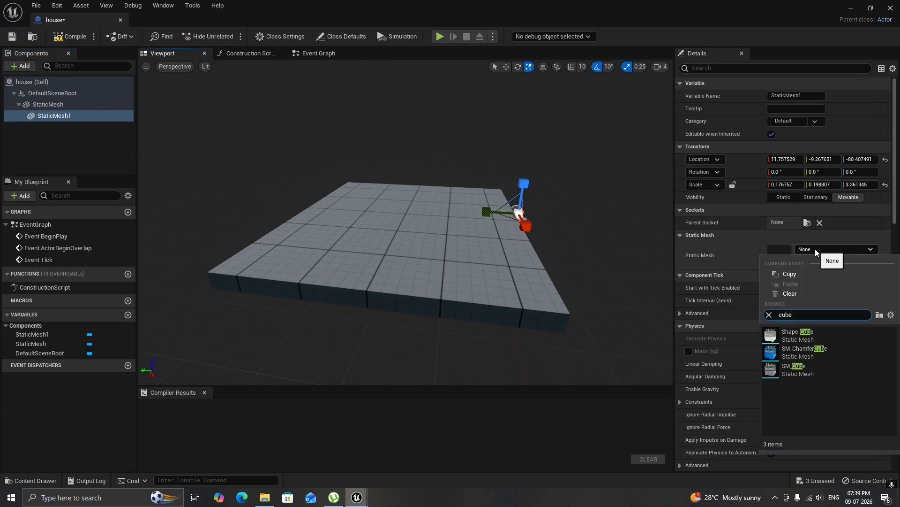
click(825, 370)
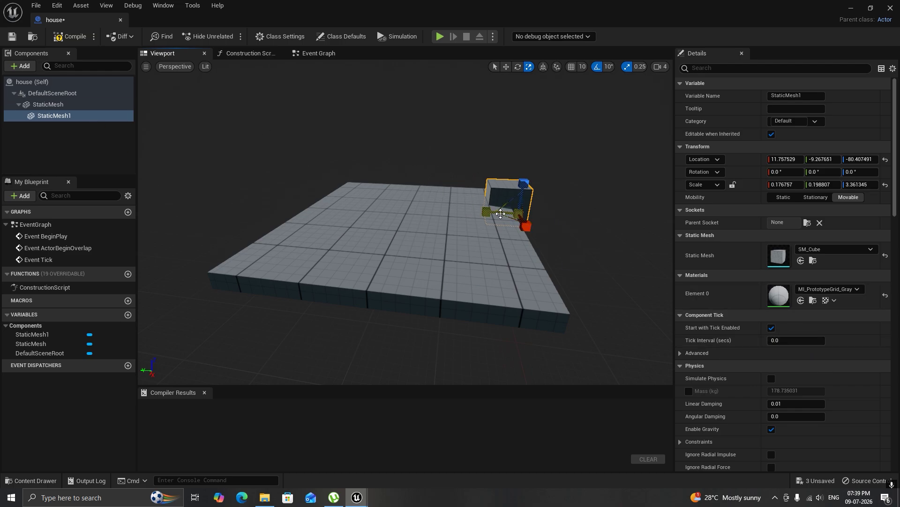
key(w)
drag(494, 211, 553, 233)
key(ctrl+z)
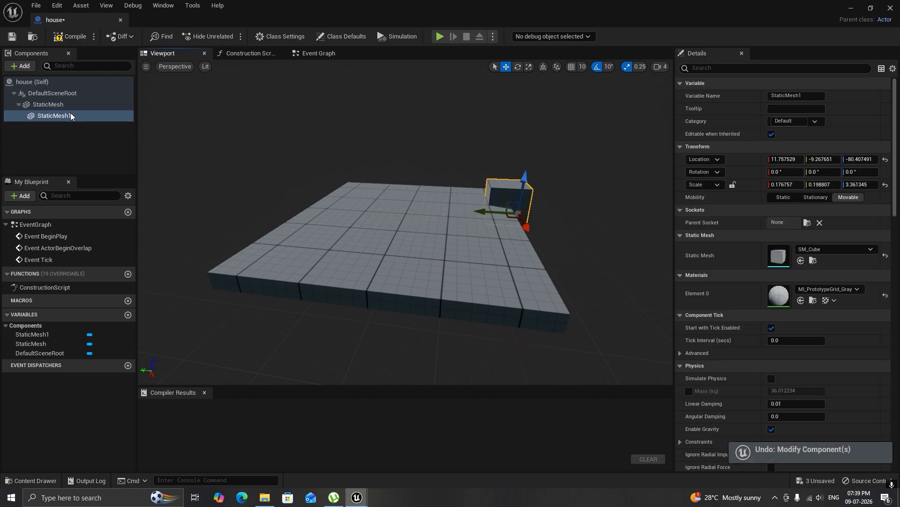
- Move the floor slab back and forth along Y with its child cube, leaving it at a Y location of about -22.5
click(70, 107)
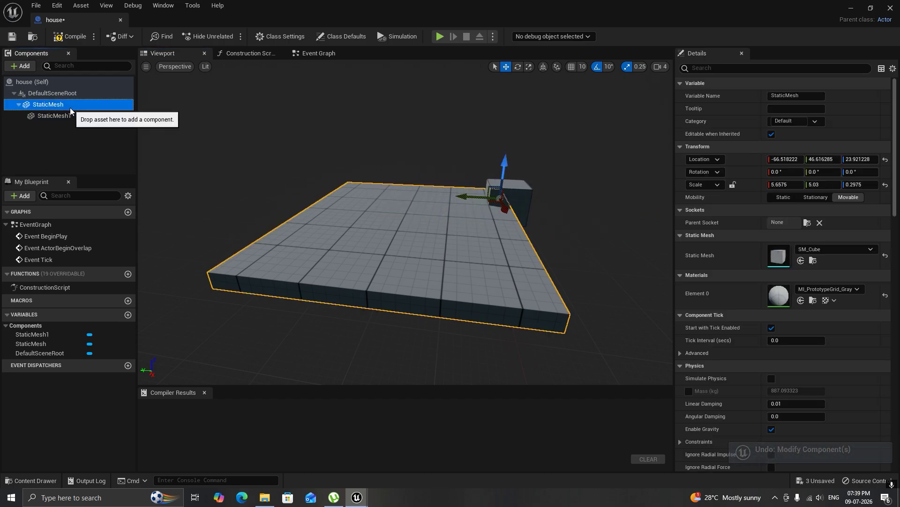
drag(471, 196, 512, 202)
click(59, 115)
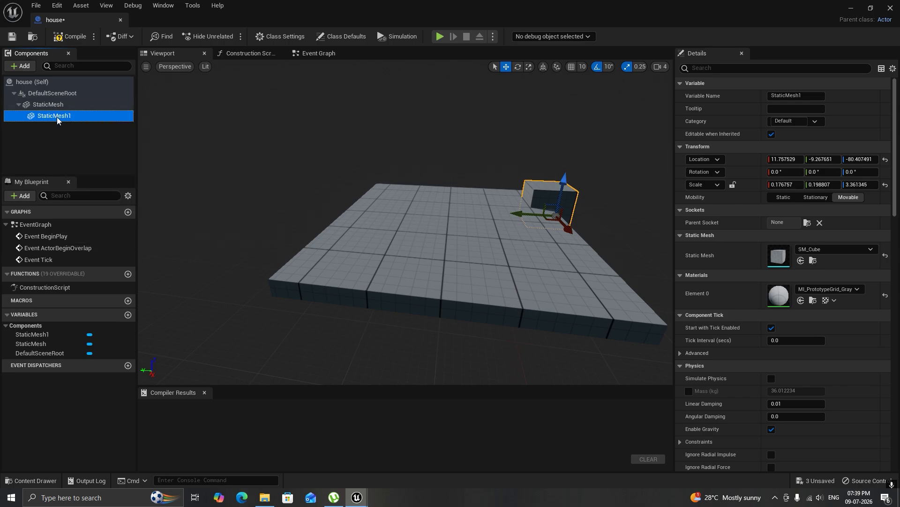
click(56, 105)
drag(523, 205, 415, 199)
click(427, 193)
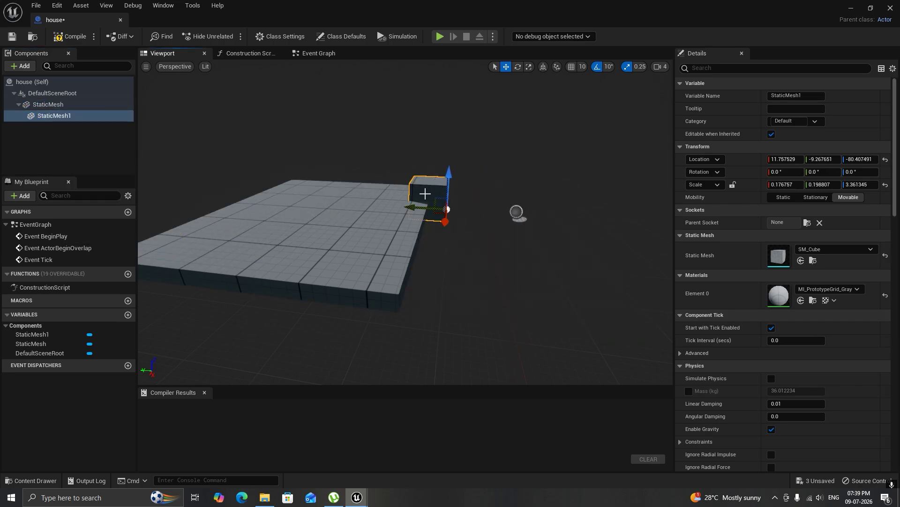
click(256, 234)
drag(399, 194, 494, 197)
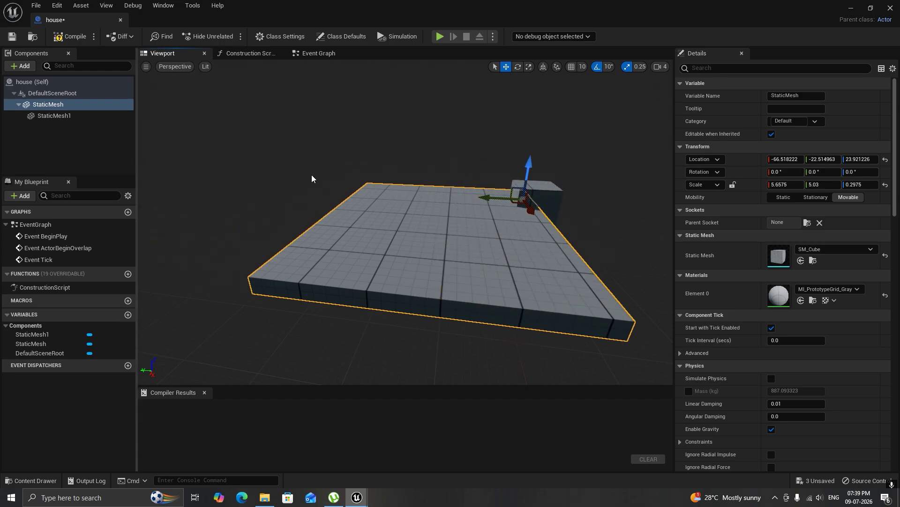
- Reparent StaticMesh1 from the slab component to DefaultSceneRoot so both meshes are siblings
click(76, 116)
drag(81, 116, 77, 97)
click(94, 115)
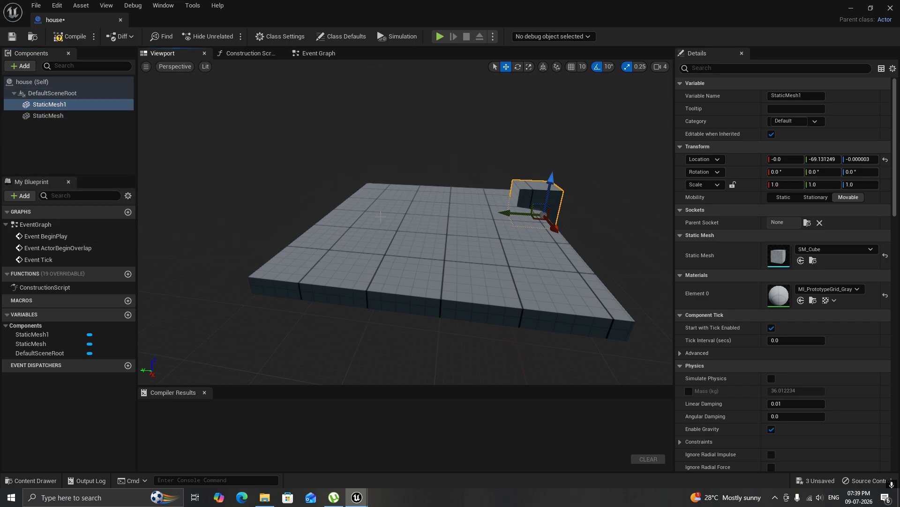
click(430, 214)
drag(499, 198, 422, 200)
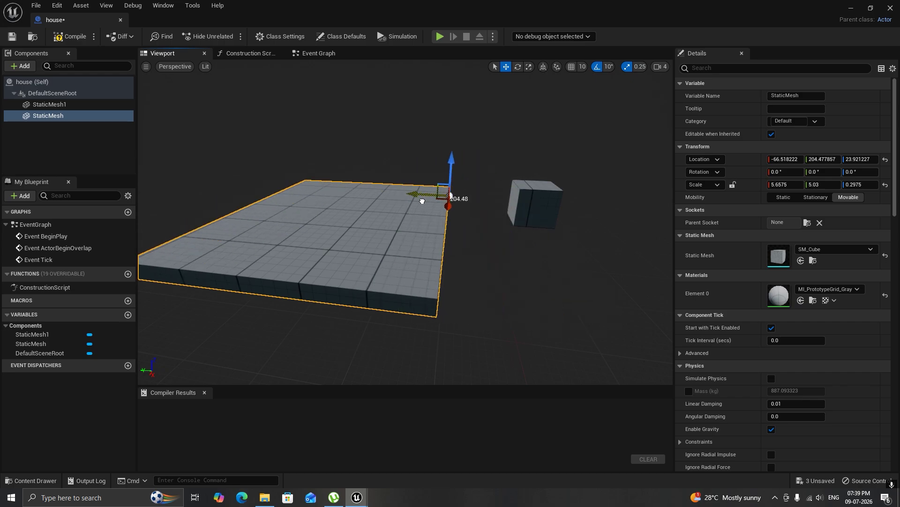
key(ctrl+z)
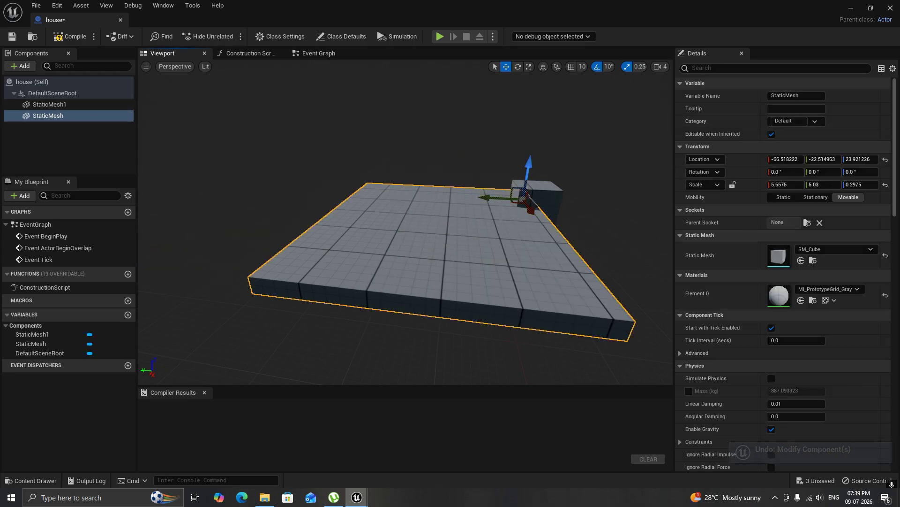
click(553, 196)
click(453, 287)
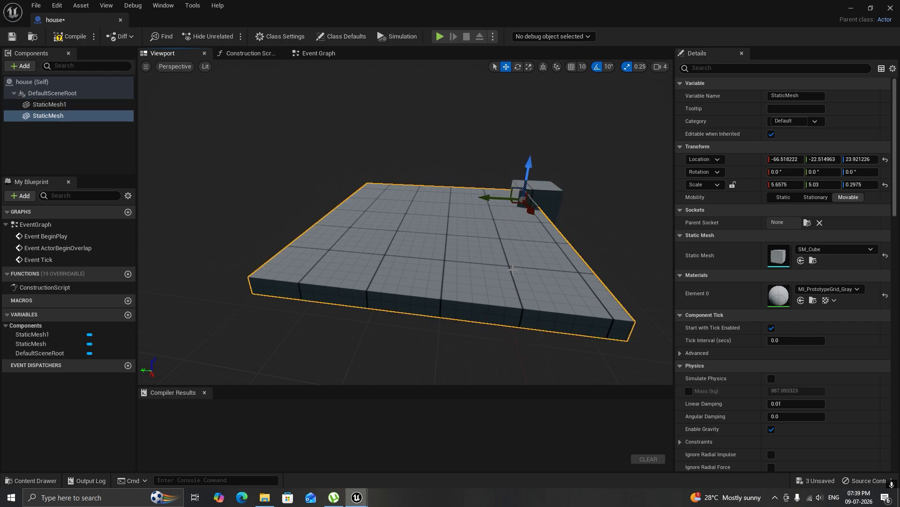
- Copy the floor slab's X location, -66.518222, into the X location of StaticMesh1
click(60, 101)
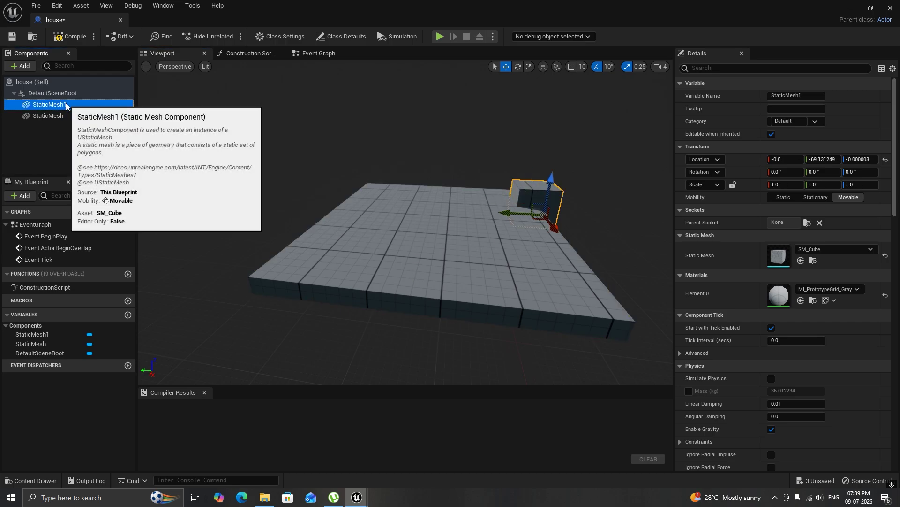
click(68, 116)
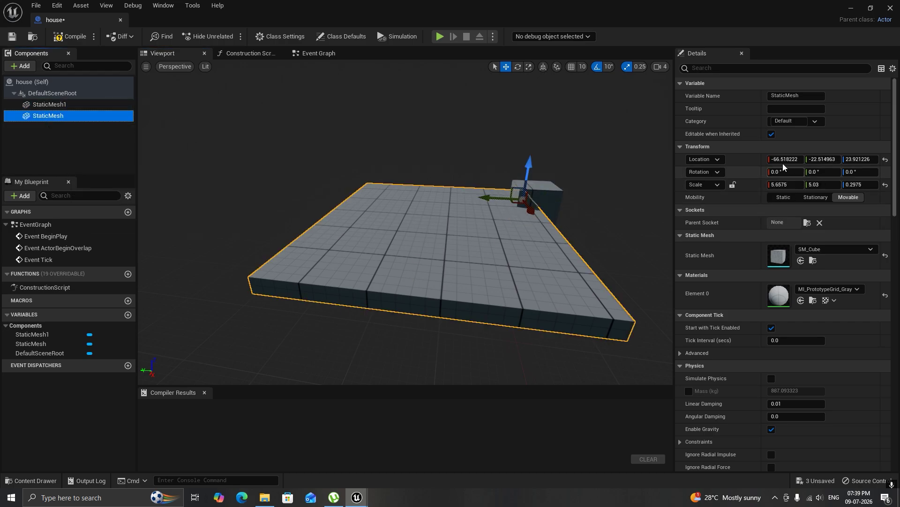
click(786, 160)
key(ctrl+c)
right_click(783, 160)
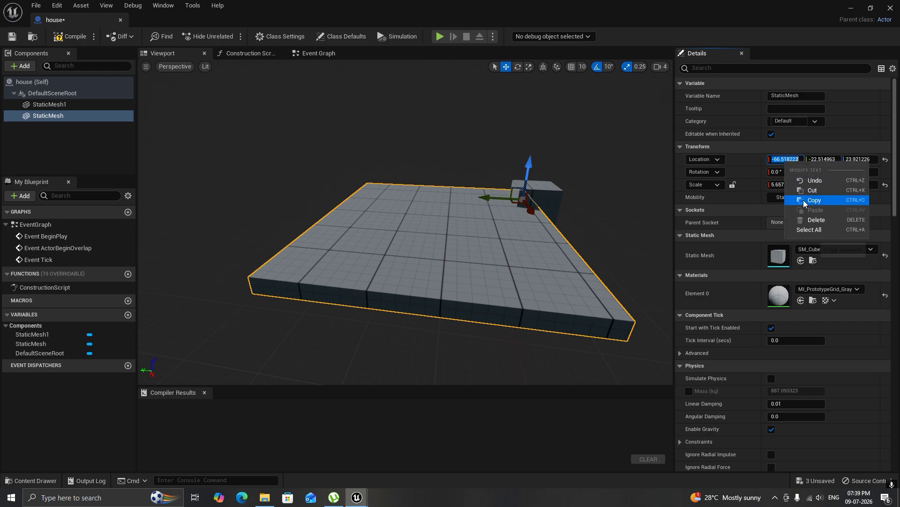
click(806, 198)
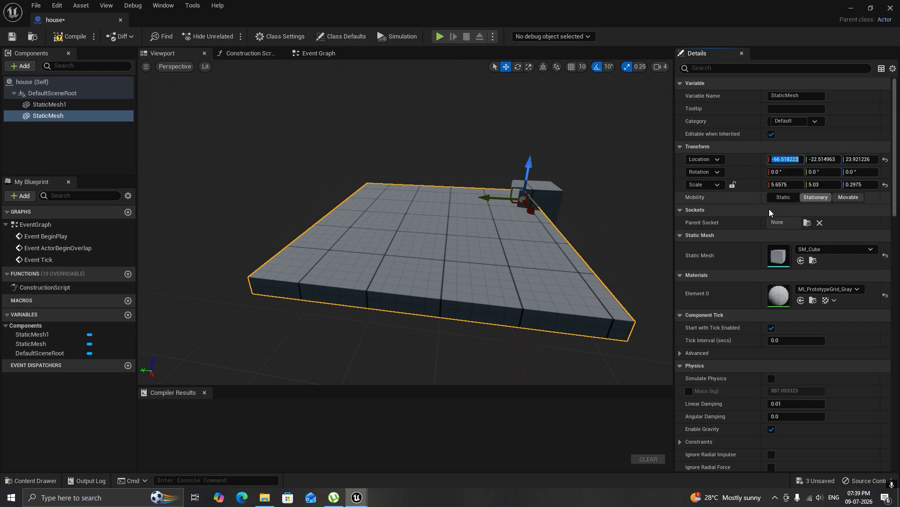
click(77, 106)
click(783, 159)
right_click(783, 159)
click(803, 209)
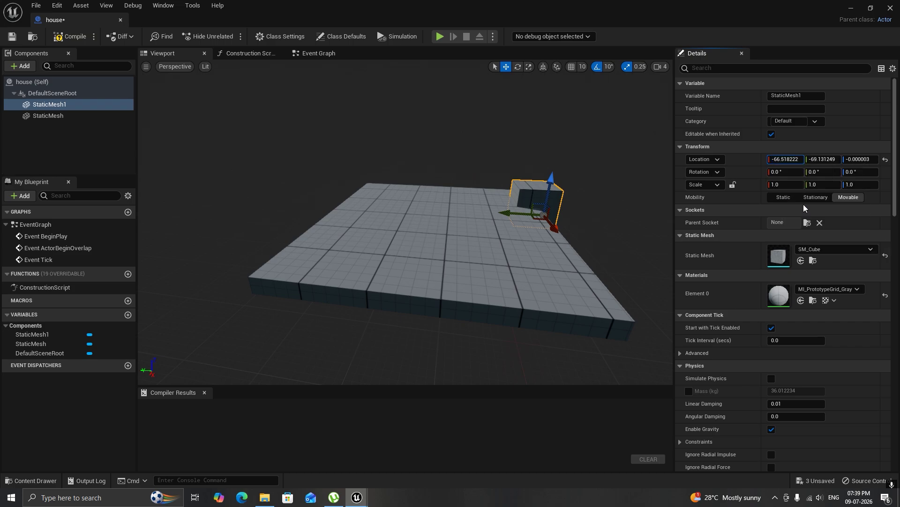
key(Return)
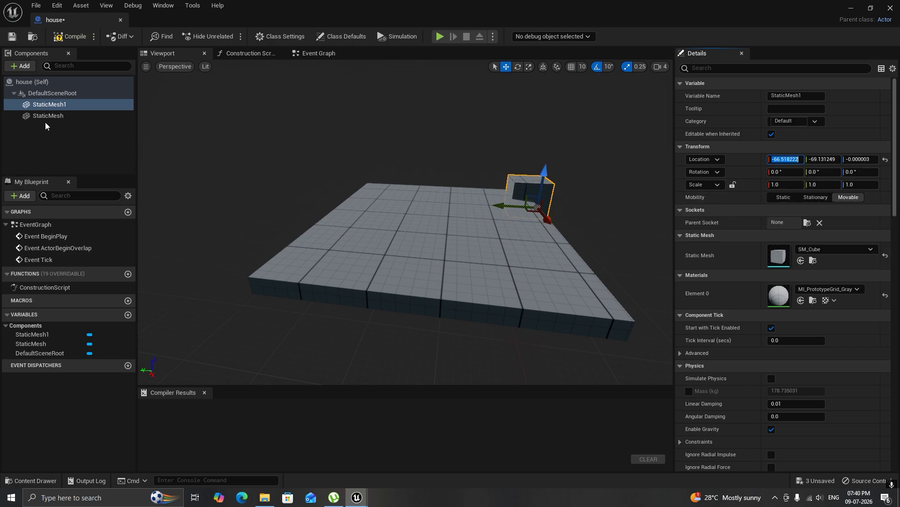
- Copy the floor slab's Y location, -22.514963, into the Y location of StaticMesh1
click(55, 113)
click(828, 159)
right_click(829, 161)
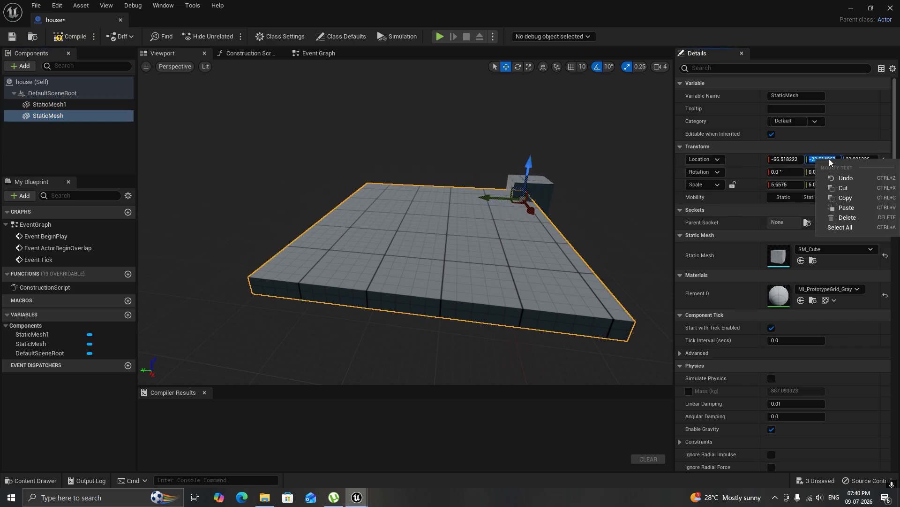
click(846, 199)
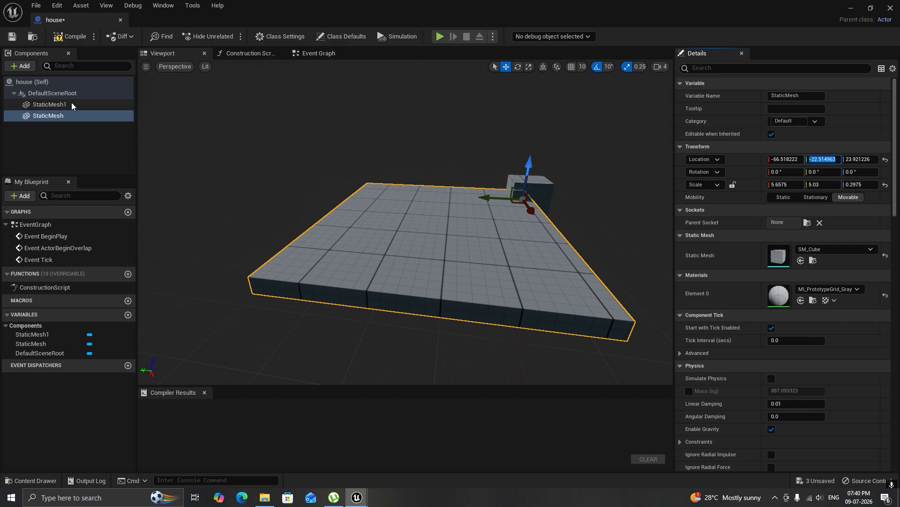
click(72, 104)
click(824, 159)
right_click(819, 161)
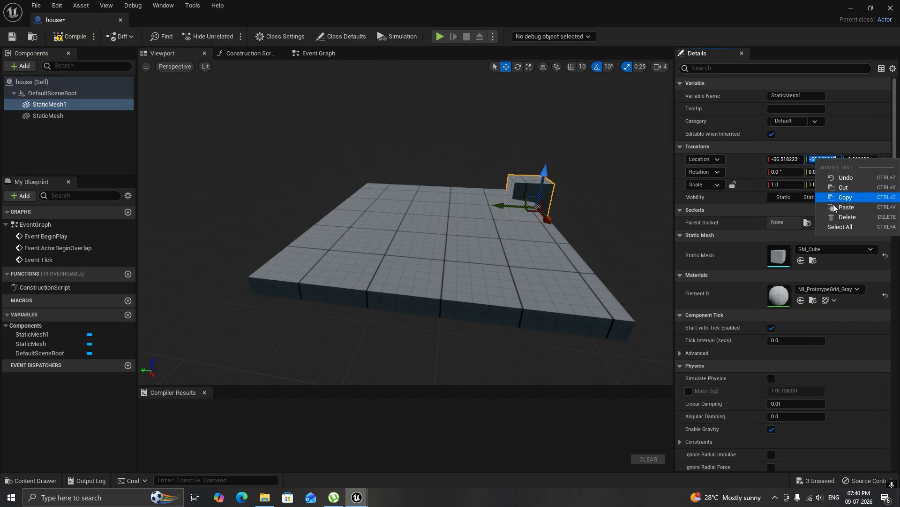
click(835, 207)
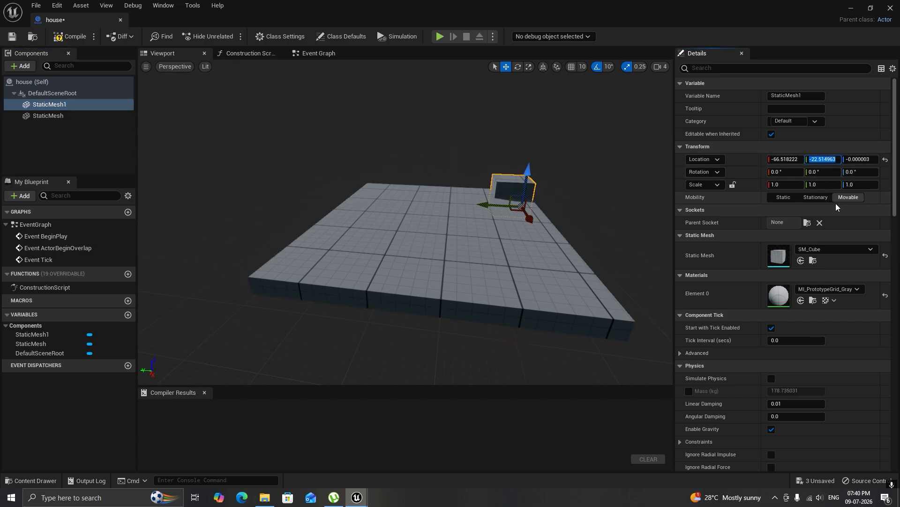
- Copy the floor slab's Z location, 23.921226, into the Z location of StaticMesh1
click(71, 116)
click(859, 159)
right_click(859, 161)
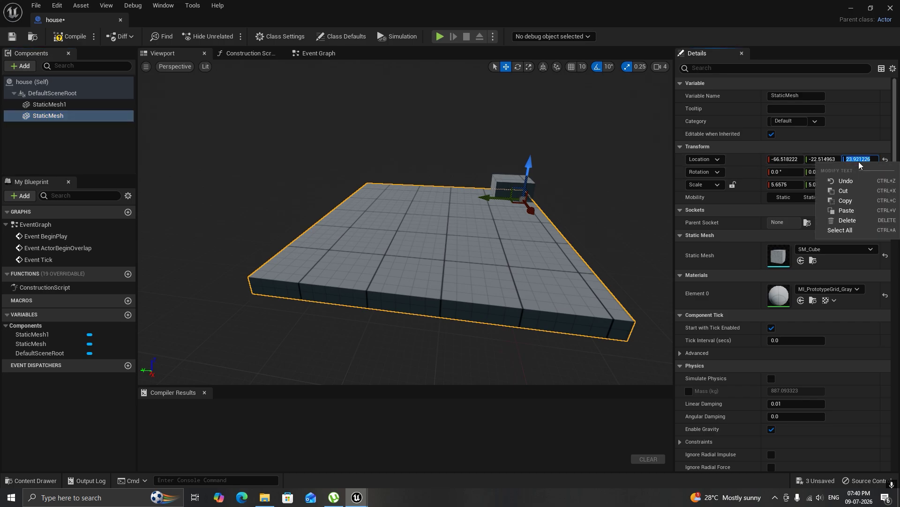
click(845, 201)
click(46, 105)
click(859, 159)
right_click(859, 160)
click(844, 207)
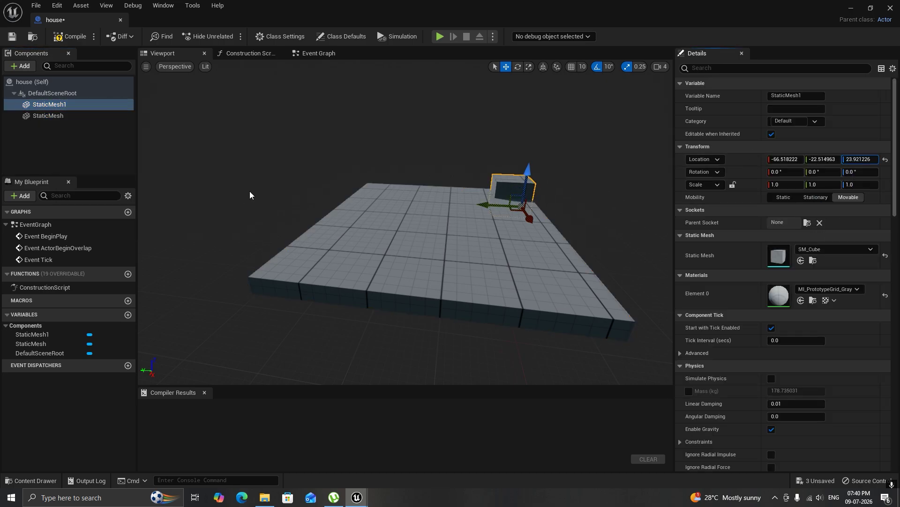
key(Return)
- Copy the floor slab's X scale, 5.6575, into the X scale of StaticMesh1
click(49, 116)
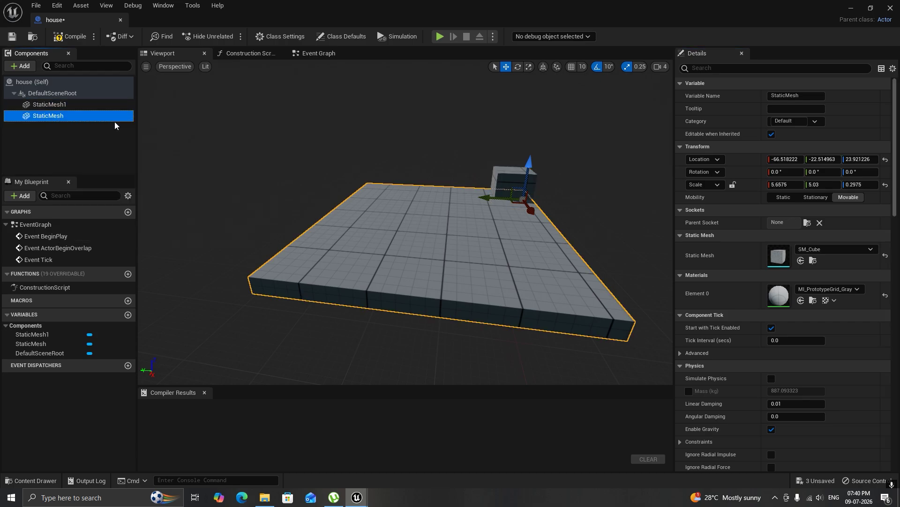
click(780, 185)
right_click(780, 186)
click(813, 227)
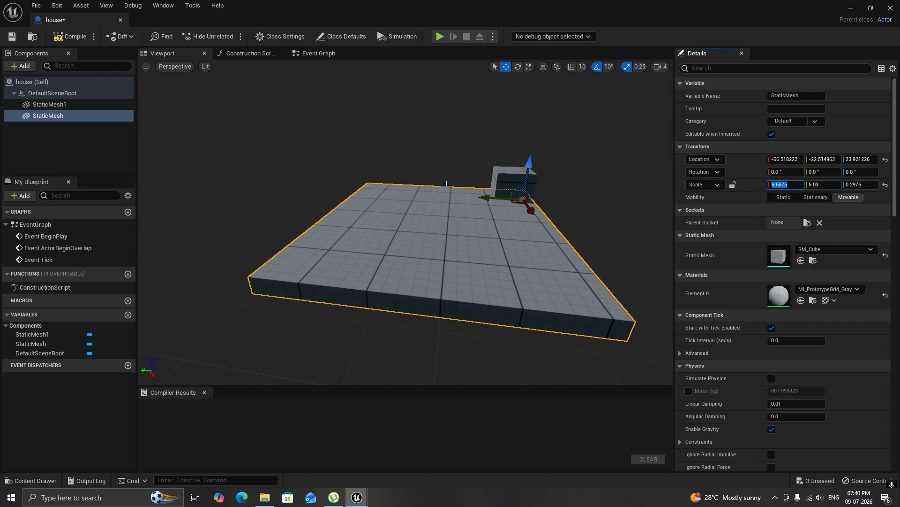
click(73, 105)
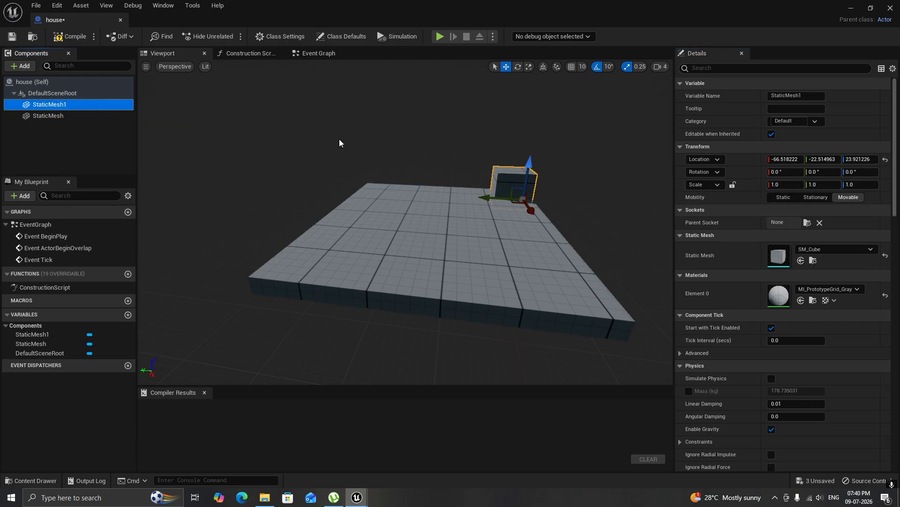
right_click(790, 185)
click(817, 200)
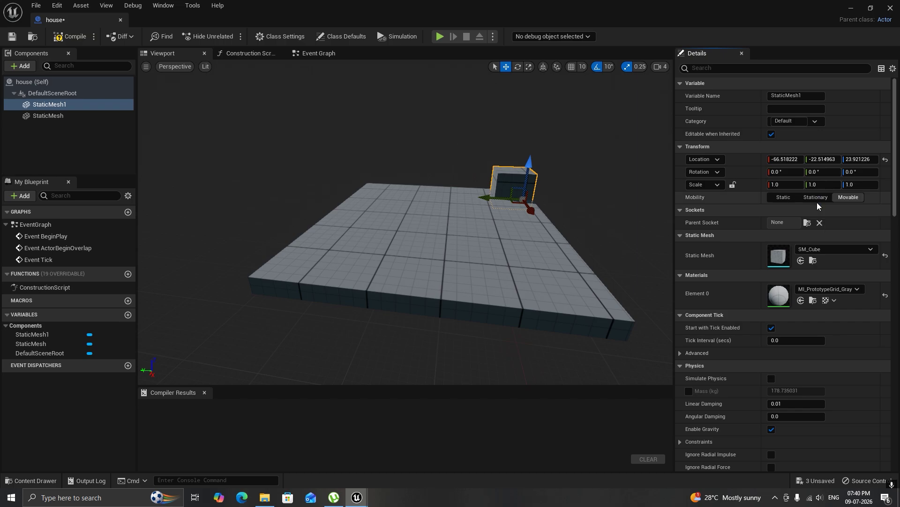
click(780, 185)
right_click(781, 185)
click(808, 231)
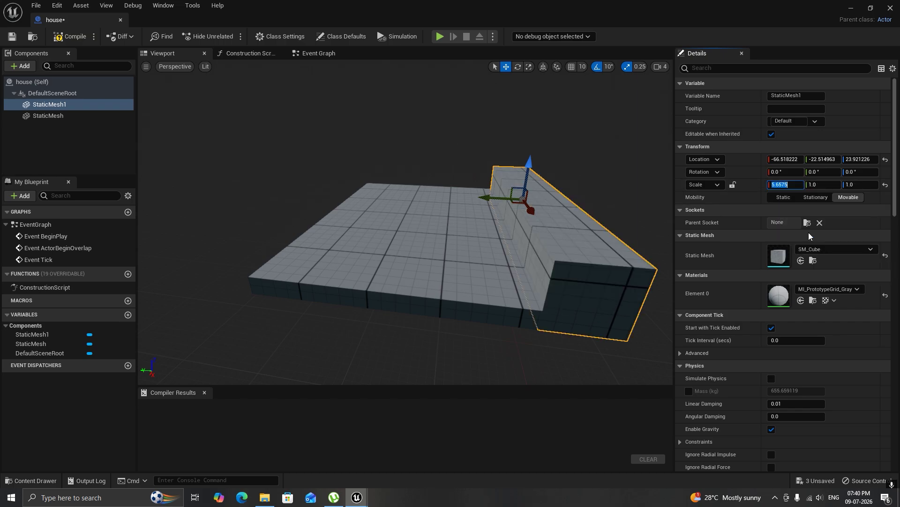
- Copy the floor slab's Y scale, 5.03, into the Y scale of StaticMesh1
click(47, 115)
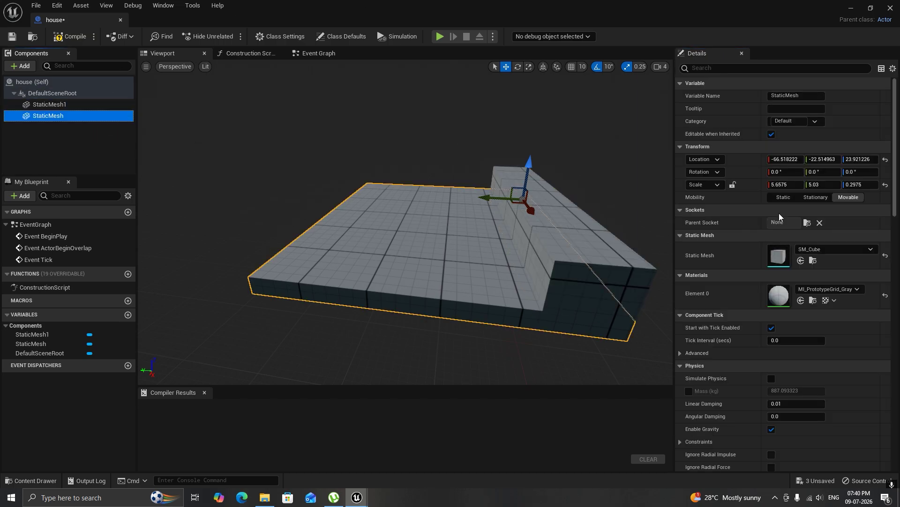
click(814, 184)
right_click(814, 184)
click(839, 222)
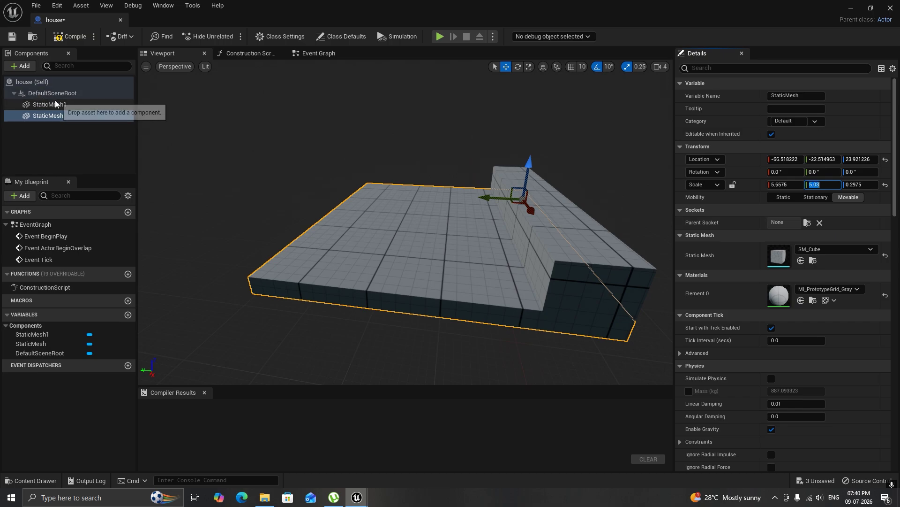
click(49, 104)
click(819, 186)
right_click(818, 187)
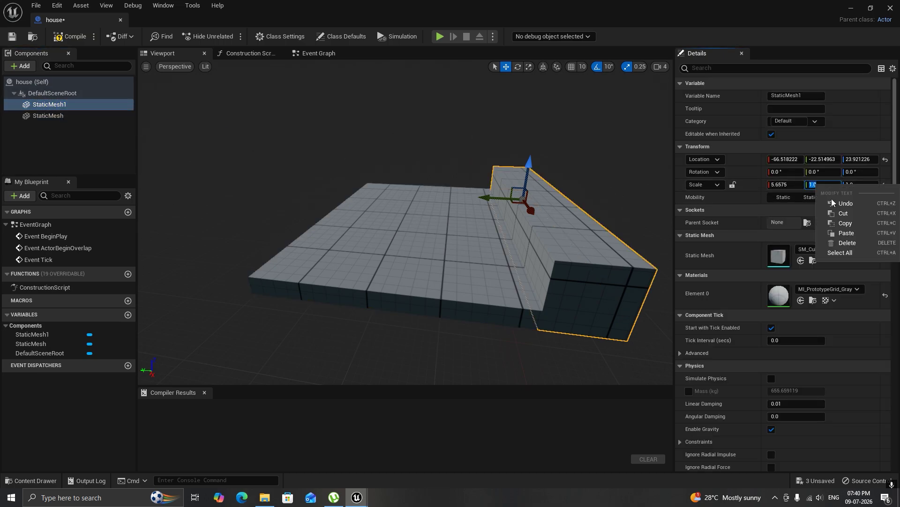
click(837, 232)
key(Return)
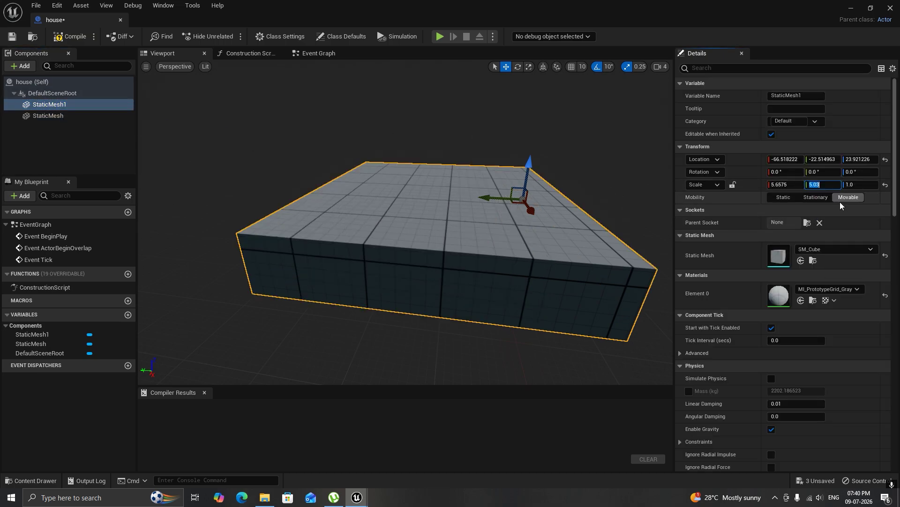
- Copy the floor slab's Z scale, 0.2975, into the Z scale of StaticMesh1
click(61, 115)
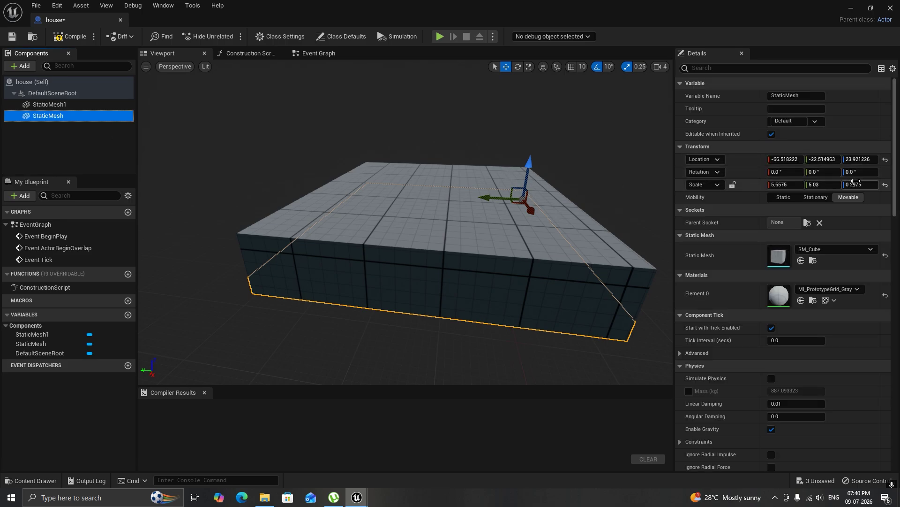
right_click(856, 182)
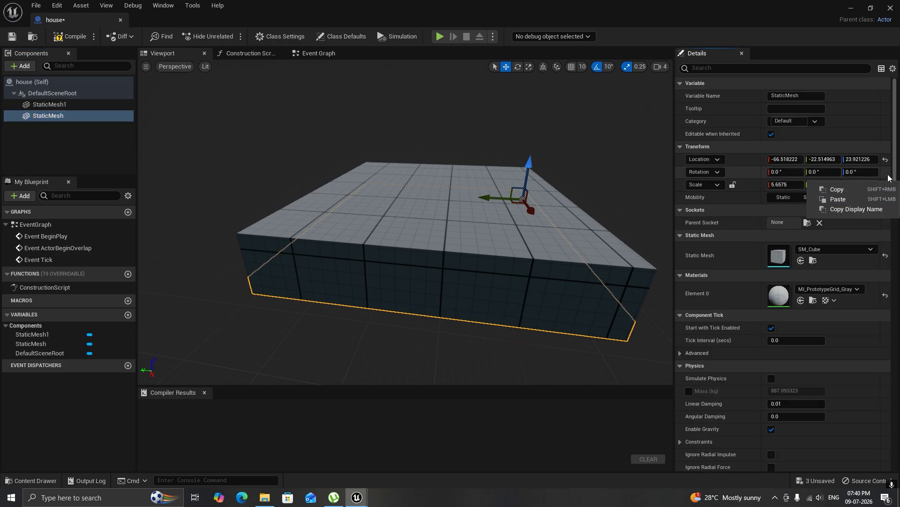
click(861, 187)
click(861, 184)
right_click(860, 184)
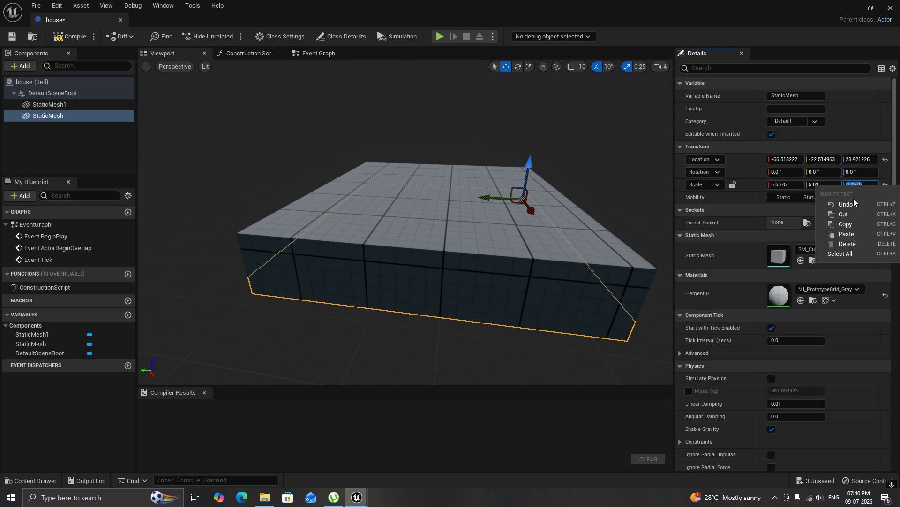
click(845, 224)
click(66, 104)
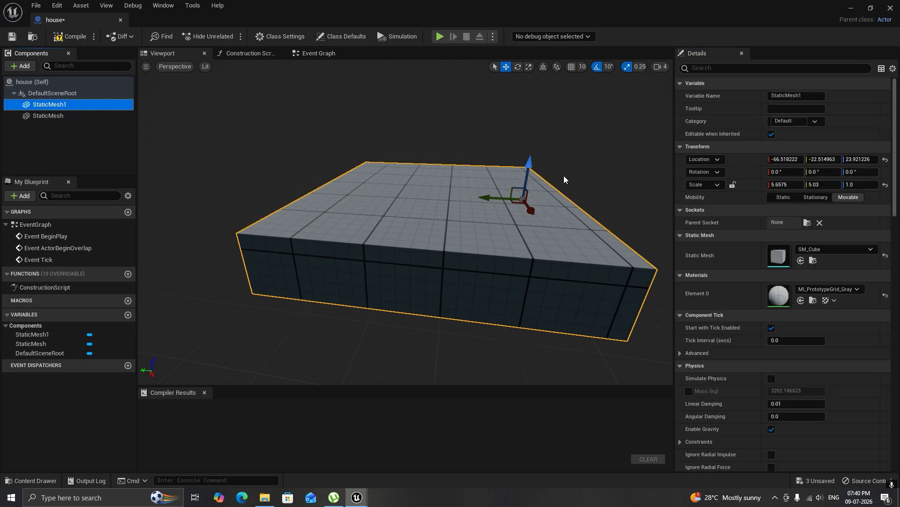
click(861, 184)
right_click(860, 184)
click(857, 232)
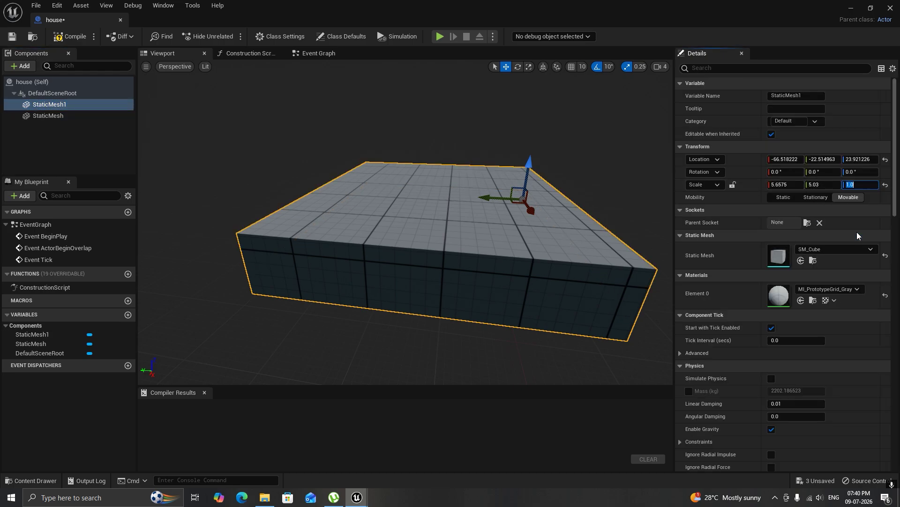
- Raise StaticMesh1 above the floor slab to Z about 112.26 and shrink its Y scale to 4.28
drag(529, 170, 532, 139)
scroll(463, 267, down, 3)
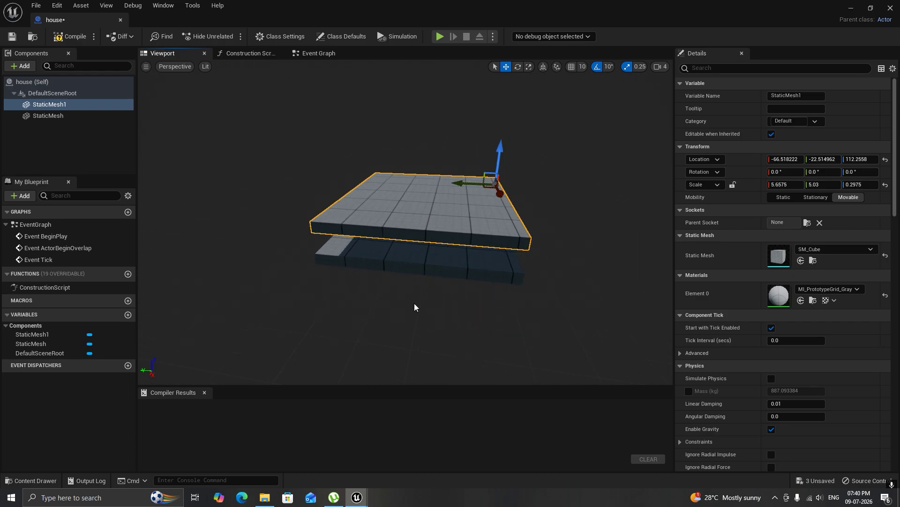
right_drag(378, 292, 412, 170)
key(super)
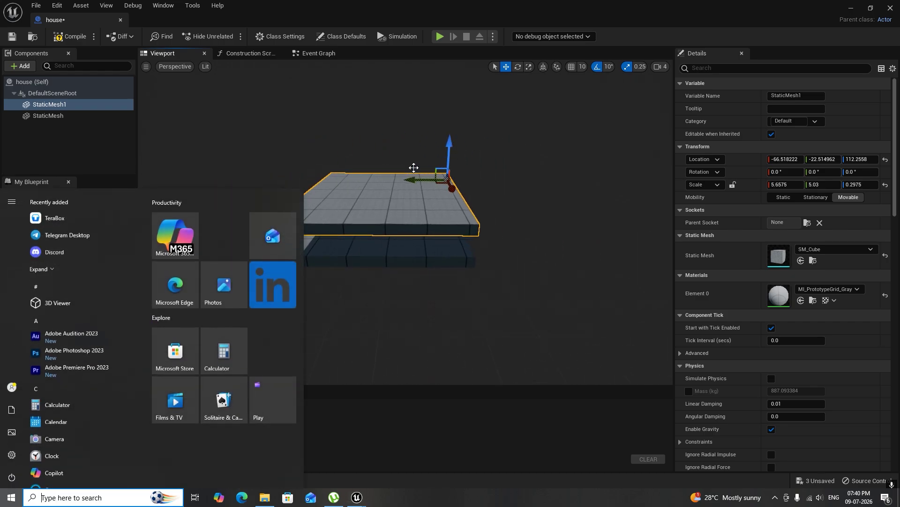
click(412, 171)
key(r)
drag(417, 178, 398, 180)
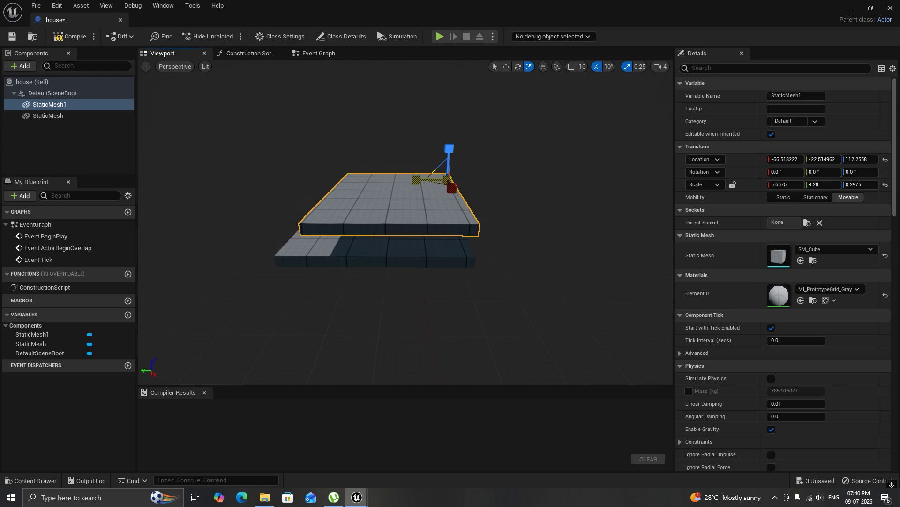
- Reduce StaticMesh1's X scale to 4.1575 and move it along X to about -12.88
right_drag(324, 287, 354, 161)
drag(399, 169, 414, 188)
key(w)
alt+drag(306, 239, 350, 99)
mouse_move(371, 163)
mouse_down()
mouse_move(358, 163)
mouse_move(355, 221)
mouse_move(361, 118)
mouse_move(357, 220)
mouse_move(352, 136)
mouse_move(368, 165)
mouse_up()
- Reduce StaticMesh1's Y scale to 3.78 and shift it along X to about 14.55
key(r)
key(w)
key(r)
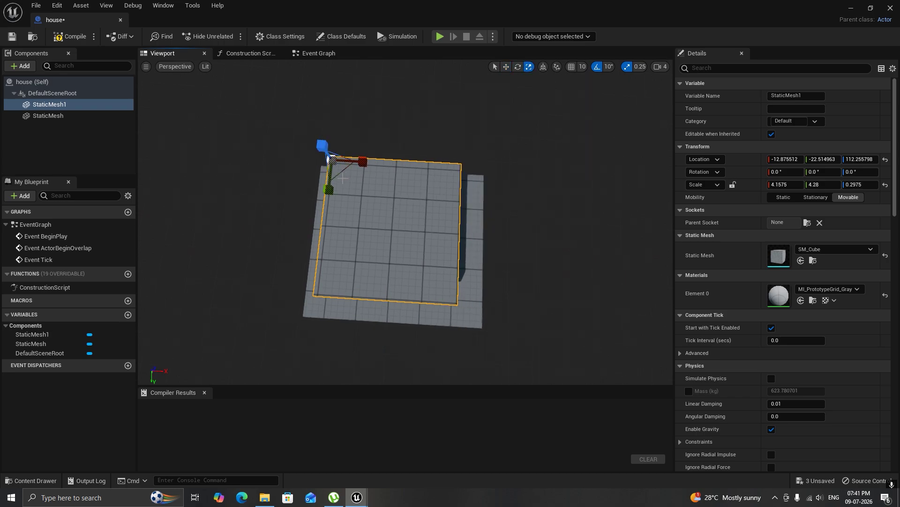
drag(331, 189, 371, 163)
key(w)
right_drag(532, 244, 546, 254)
key(e)
drag(490, 143, 483, 149)
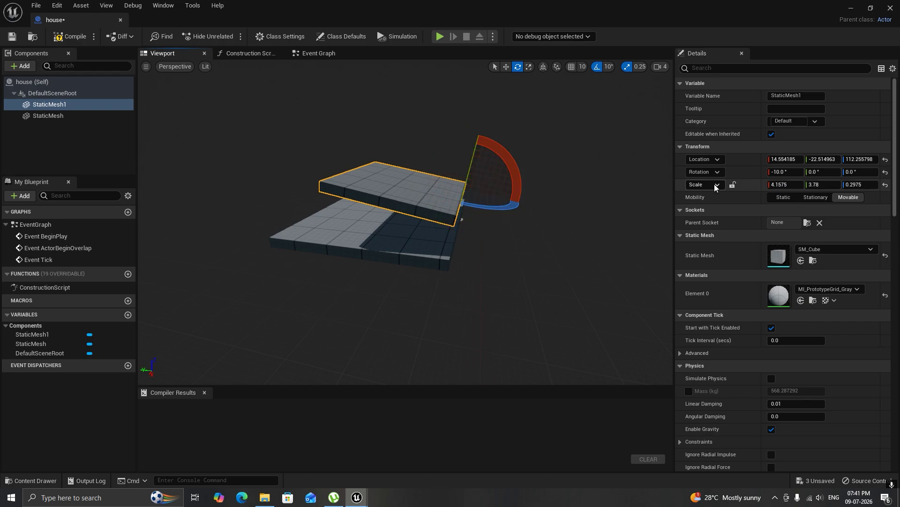
key(ctrl+z)
- Set StaticMesh1's X rotation to -90° so it stands upright as a wall
click(780, 172)
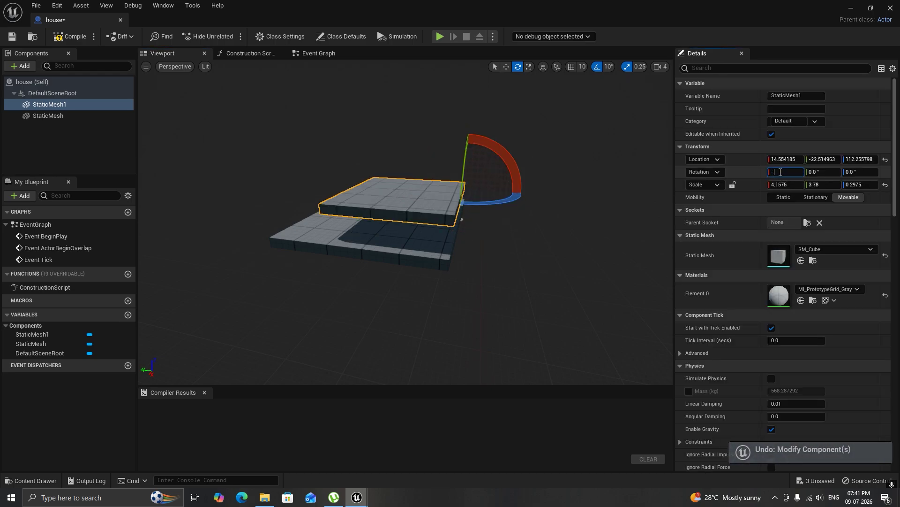
text(-90)
key(Return)
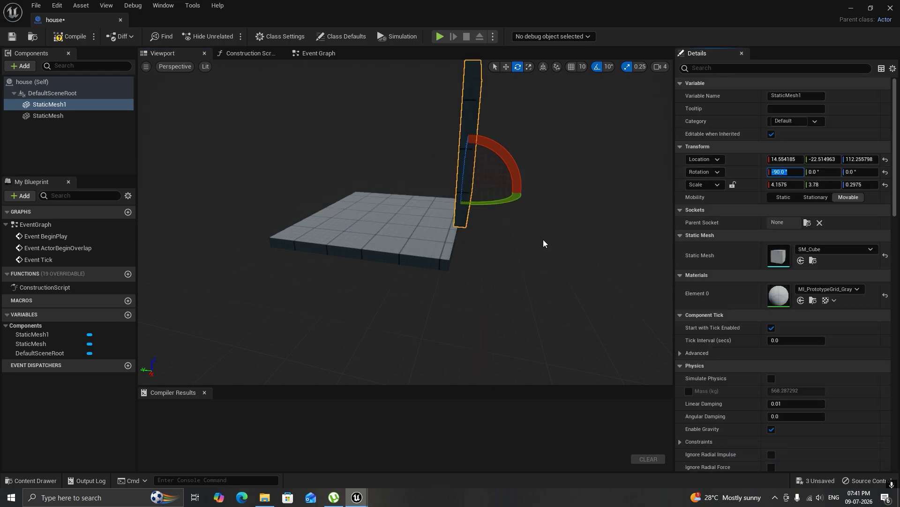
- Lower the StaticMesh1 wall onto the floor slab and move it inward to Y about 85.87, Z about 33.92
right_drag(356, 297, 427, 305)
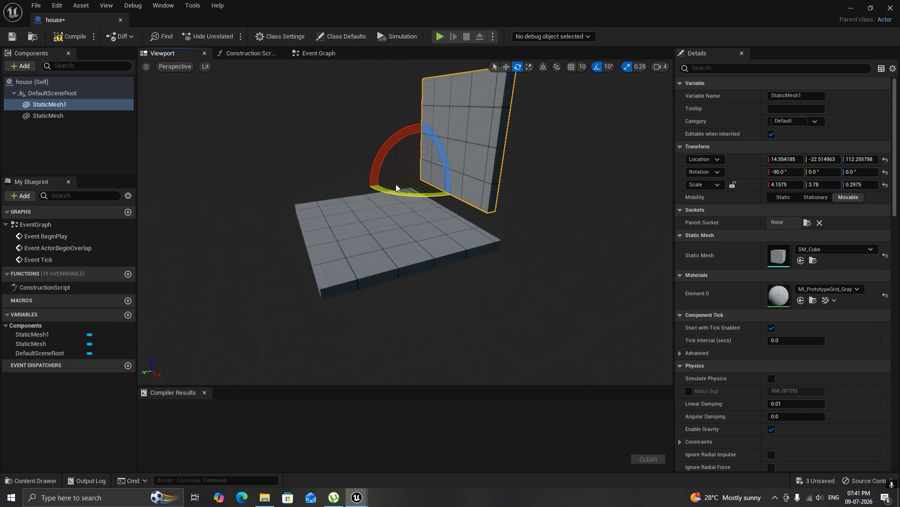
key(w)
drag(422, 144, 422, 167)
right_drag(444, 229, 493, 205)
drag(477, 198, 452, 199)
right_drag(476, 221, 499, 231)
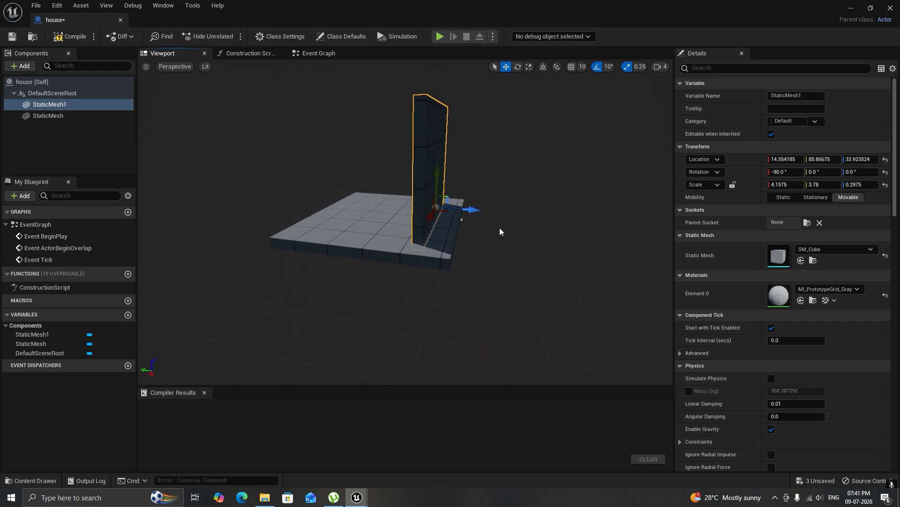
- Set the grid snap size to 1 and reposition the StaticMesh1 wall at Y about 61.26, Z about 45.34
click(608, 67)
click(583, 66)
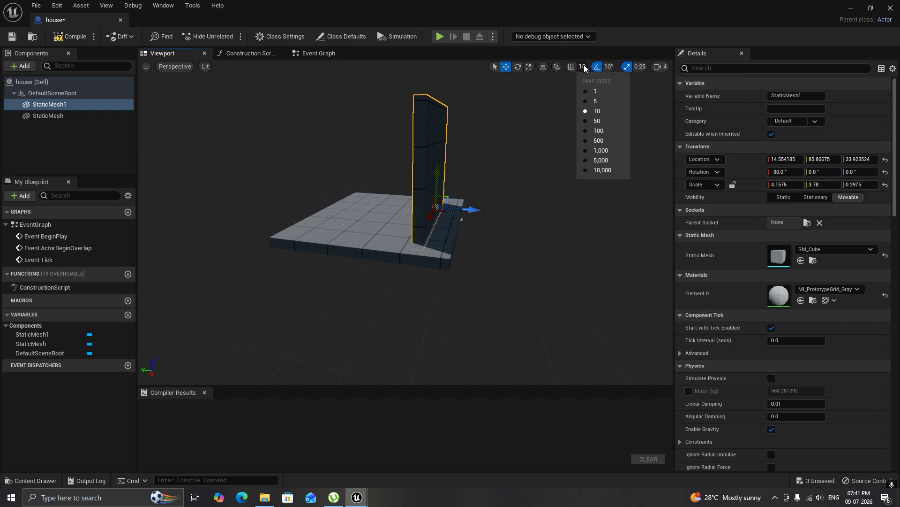
click(593, 91)
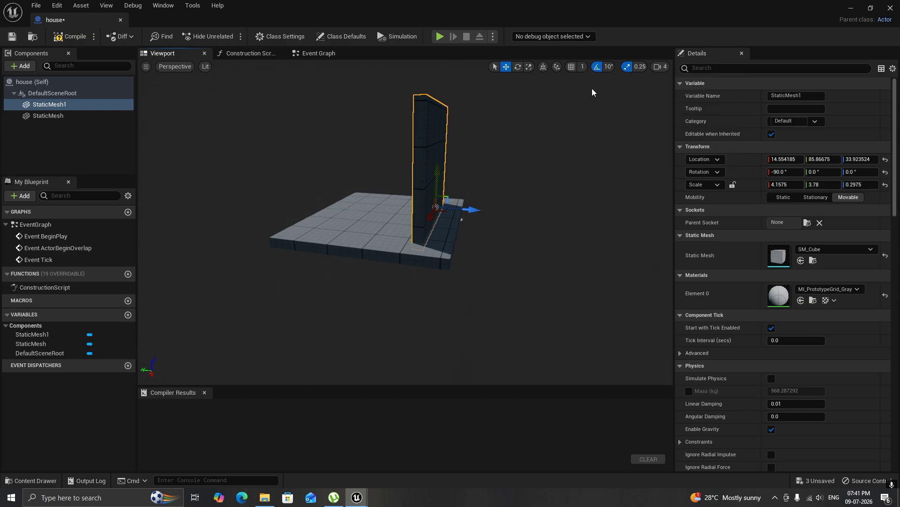
drag(472, 207, 451, 186)
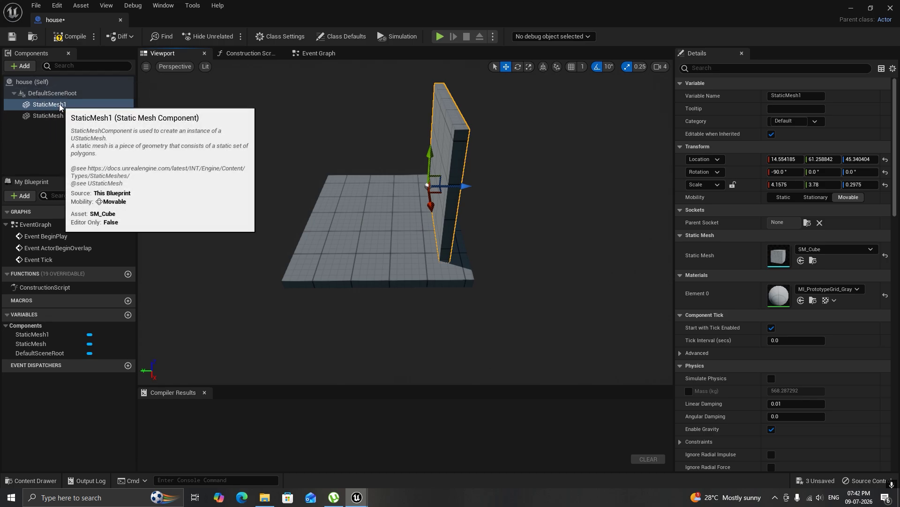
- Duplicate the StaticMesh1 wall and move the copy to the slab's opposite side, at Y about 462.66
right_click(60, 108)
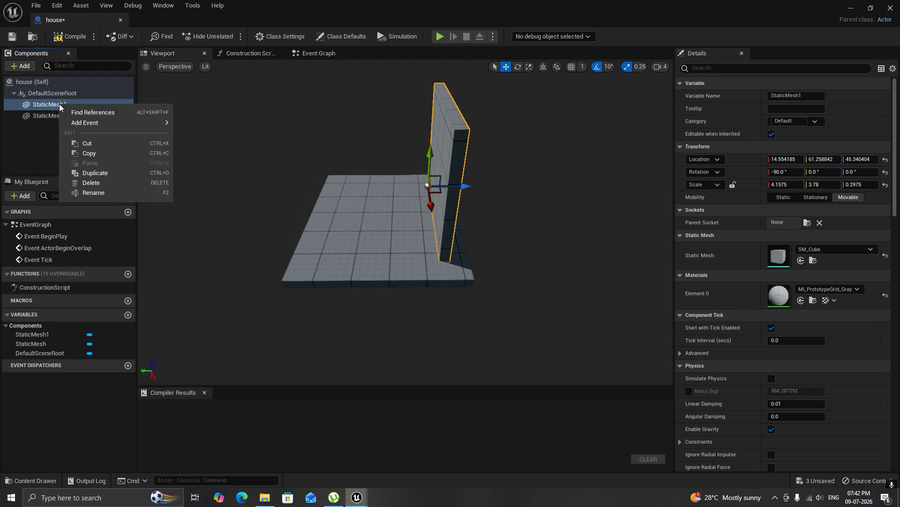
click(95, 172)
click(101, 109)
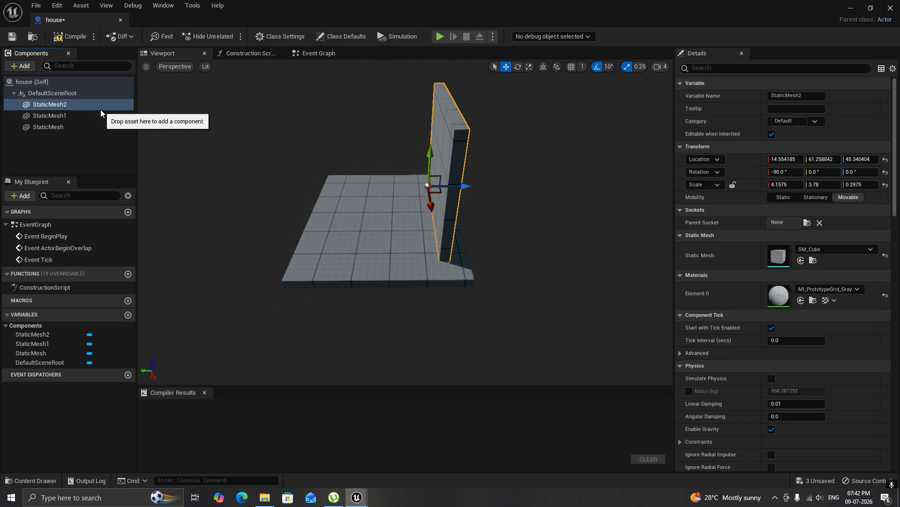
drag(459, 185, 361, 199)
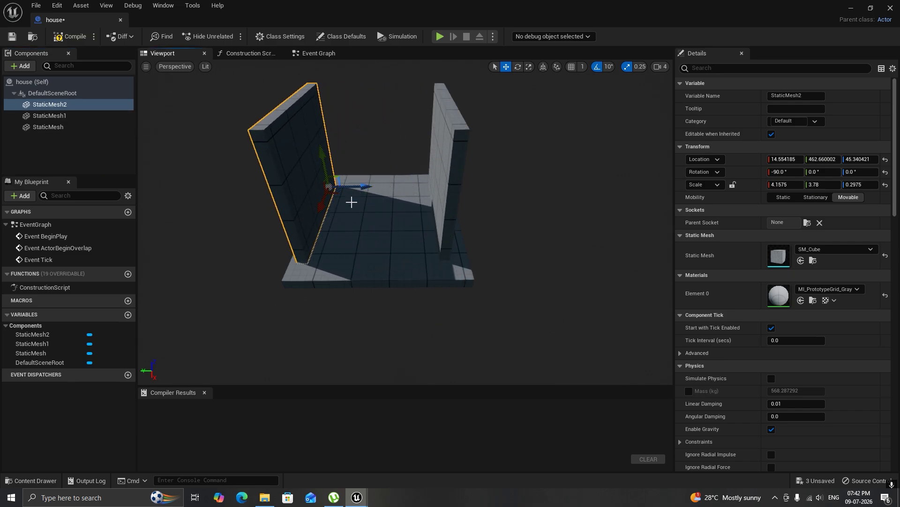
mouse_move(356, 311)
right_down()
mouse_move(300, 311)
mouse_move(354, 311)
right_up()
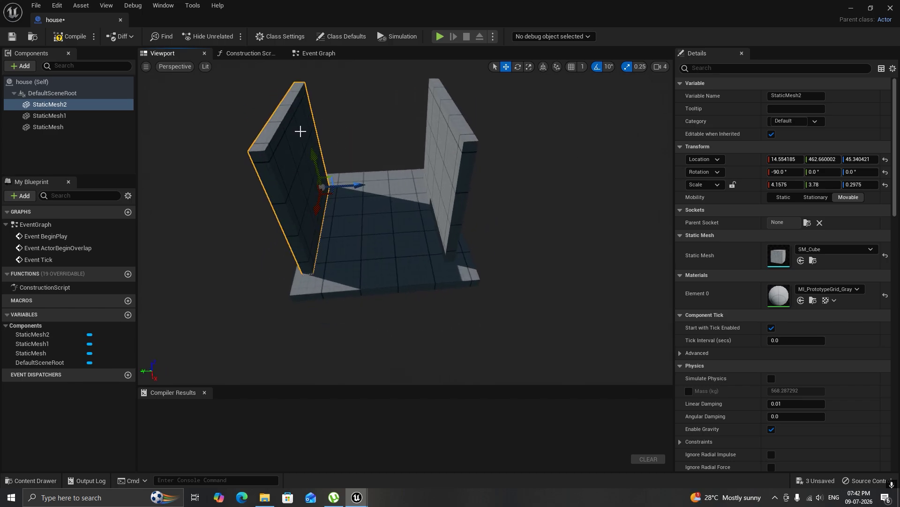
- Duplicate the StaticMesh2 wall and move the copy between the two side walls, at Y about 275.6
key(ctrl+d)
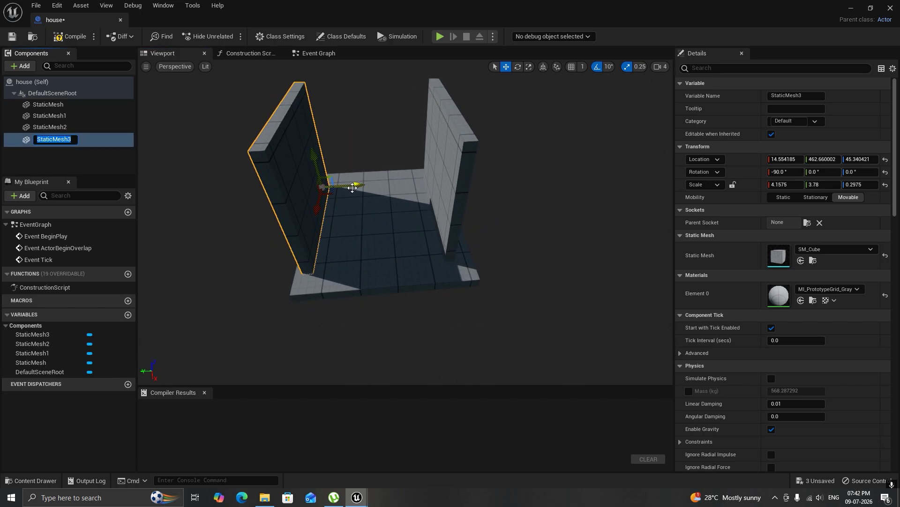
drag(349, 190, 501, 203)
- Set StaticMesh3's Z rotation to -90° to turn it perpendicular to the side walls
key(e)
key(ctrl+z)
click(870, 171)
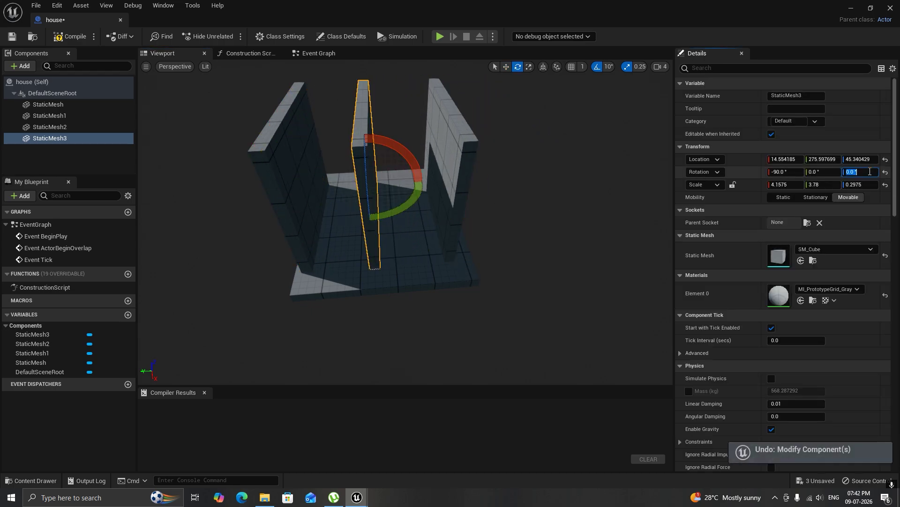
text(-90)
key(Return)
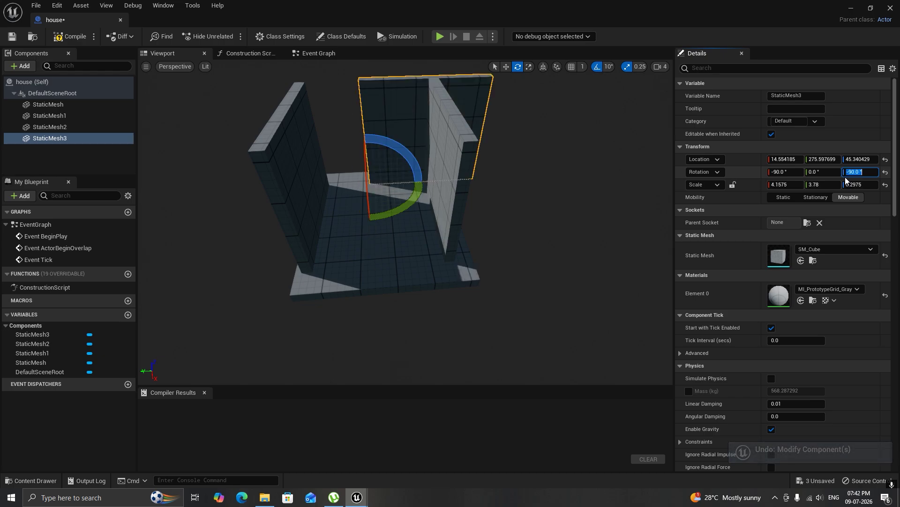
click(605, 200)
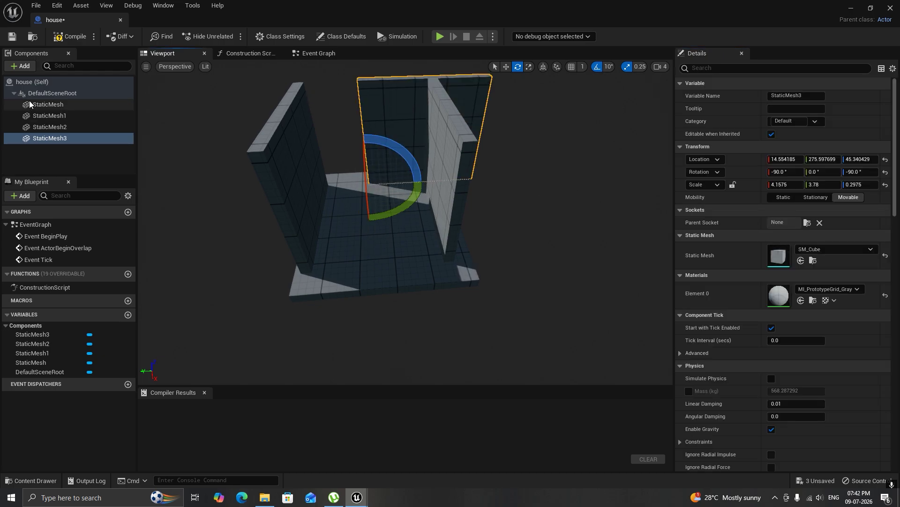
- Move the StaticMesh3 wall against the ends of the side walls, at X about 46.71, Y about 454.13
click(506, 67)
drag(406, 182, 523, 183)
alt+drag(210, 295, 212, 302)
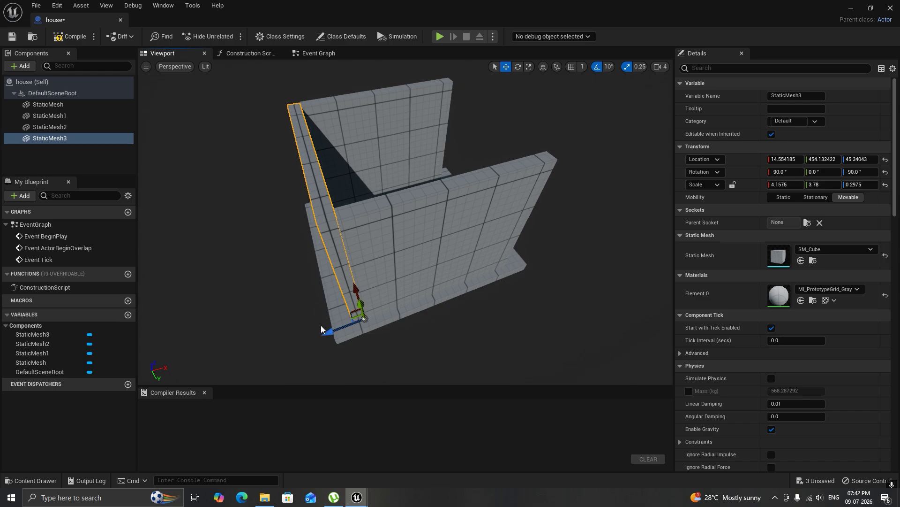
drag(329, 327, 343, 327)
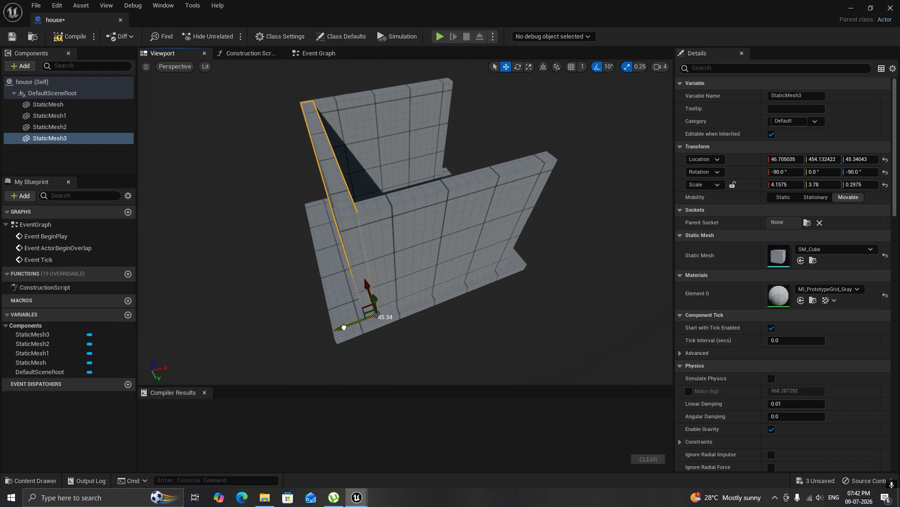
alt+drag(327, 266, 422, 269)
- Fine-tune the StaticMesh3 wall's position along X to about 44.63
click(464, 302)
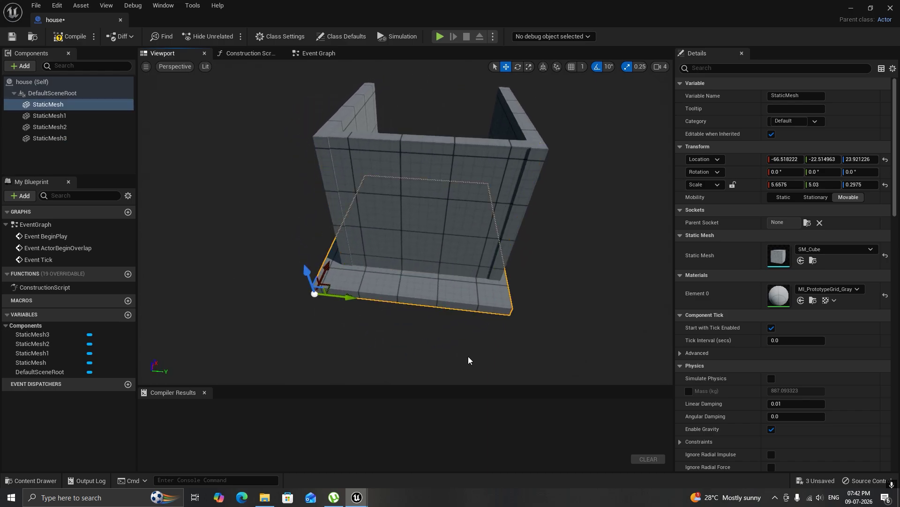
click(462, 243)
alt+drag(501, 364, 445, 370)
mouse_move(460, 329)
mouse_down()
mouse_move(469, 329)
mouse_move(461, 327)
mouse_up()
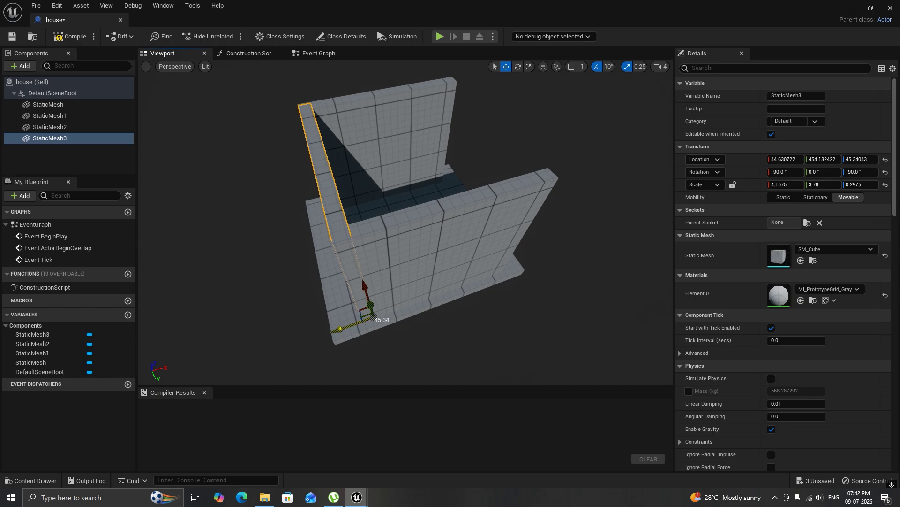
- Undo the last move of the StaticMesh3 wall and duplicate that wall in place
drag(351, 323, 441, 291)
key(ctrl+z)
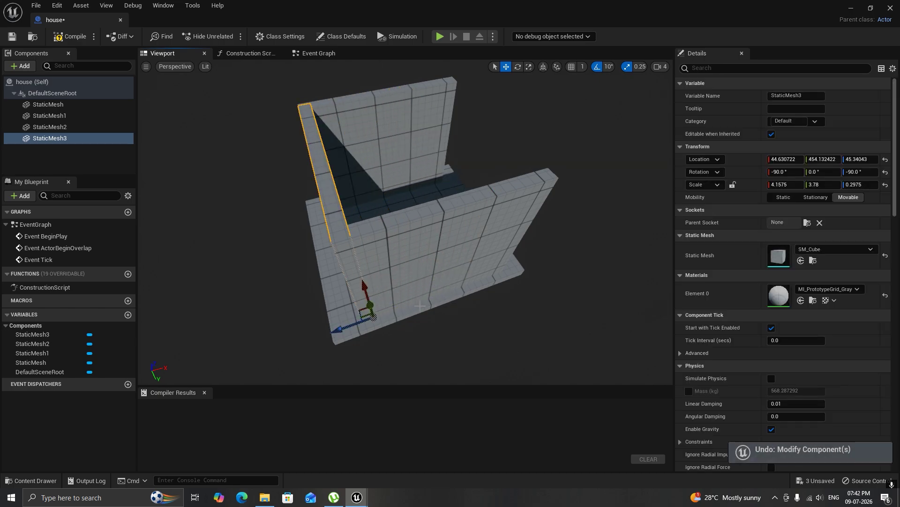
key(ctrl+d)
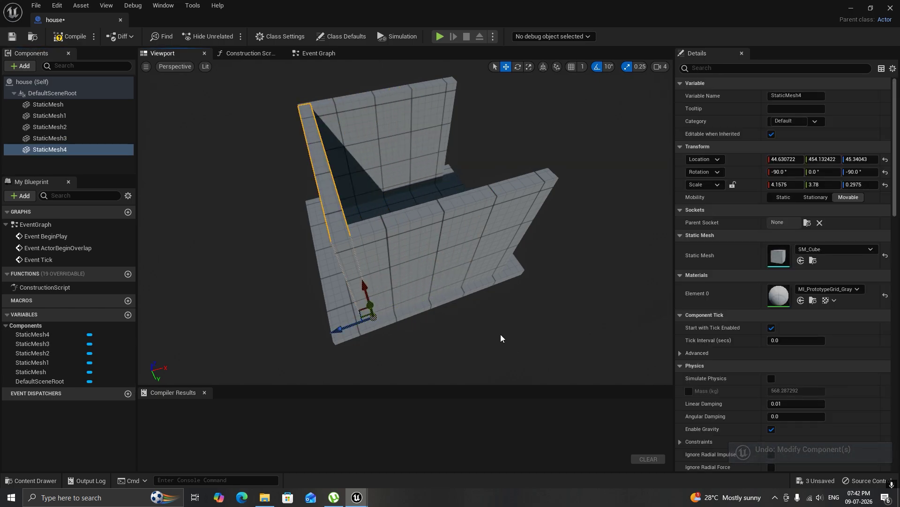
- Move the StaticMesh4 wall along X to about 427.80 to close the open side of the house
drag(346, 331, 360, 291)
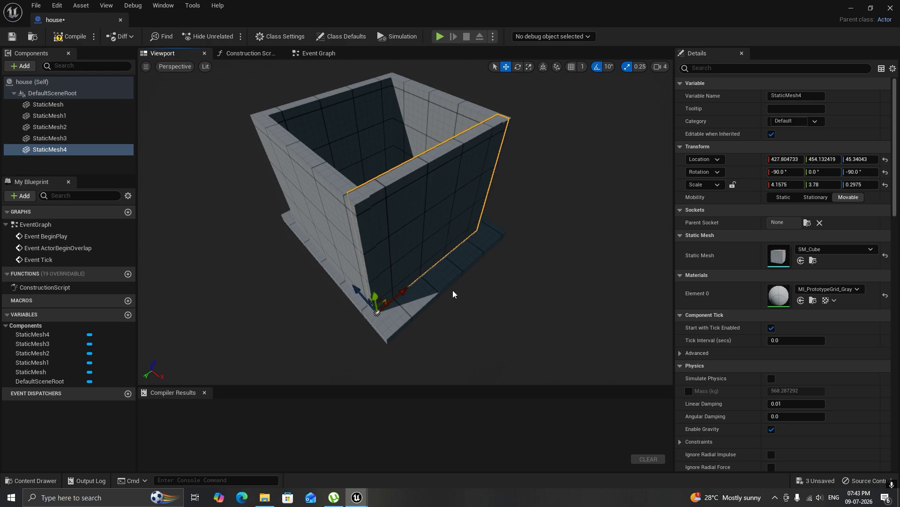
- Enlarge the StaticMesh floor slab to a scale of 6.9075 in X and 7.03 in Y
click(441, 287)
key(r)
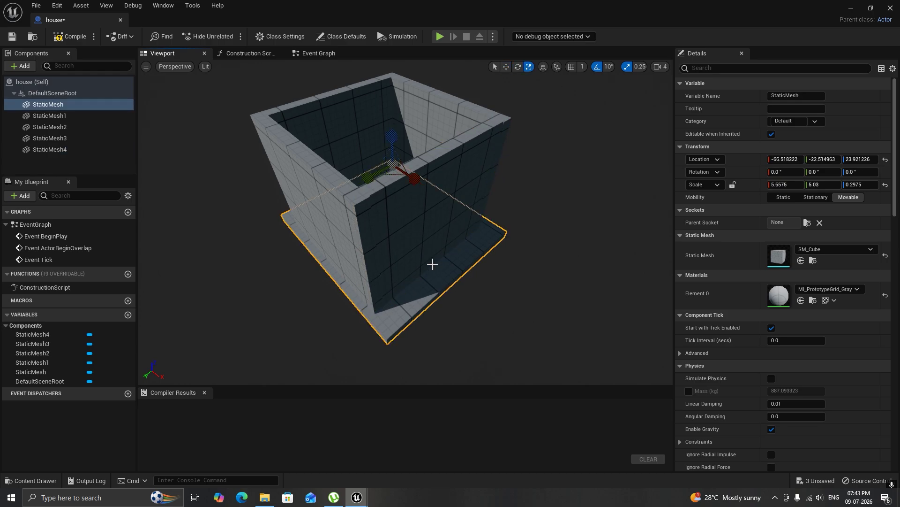
drag(401, 180, 429, 187)
drag(370, 178, 342, 191)
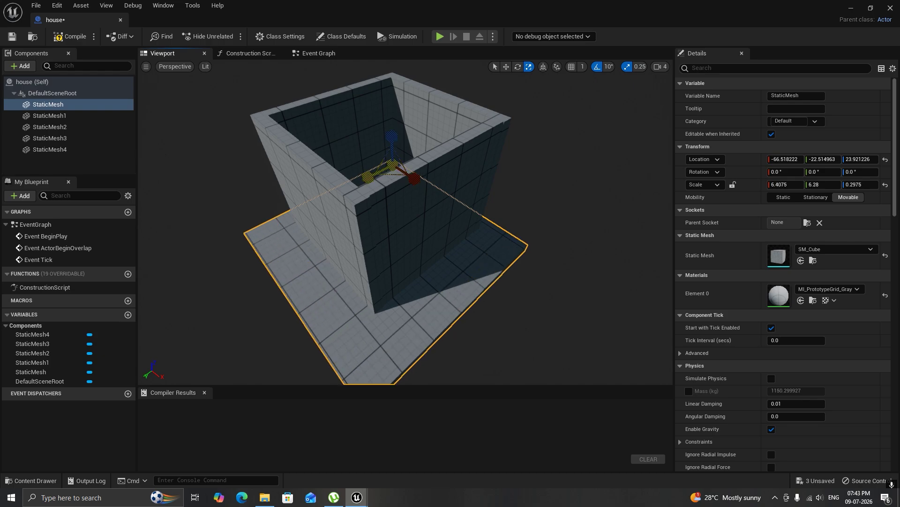
drag(411, 185, 428, 192)
mouse_move(369, 175)
mouse_down()
mouse_move(354, 183)
mouse_move(387, 172)
mouse_up()
- Move the enlarged floor slab to X about -127.06, Y about -125.98 so it extends around all four walls
key(w)
alt+drag(359, 218, 358, 282)
drag(338, 129, 392, 44)
scroll(385, 113, down, 3)
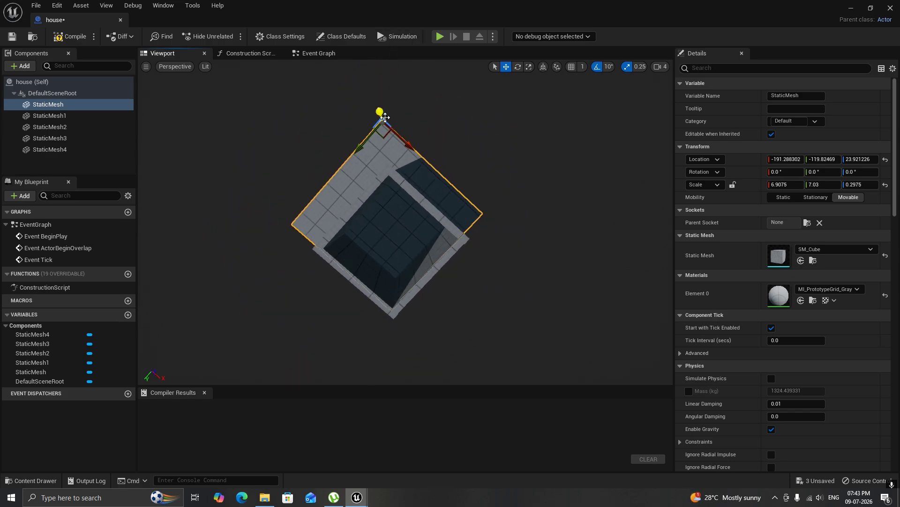
drag(407, 138, 369, 167)
alt+drag(406, 215, 249, 263)
click(350, 262)
drag(396, 192, 513, 272)
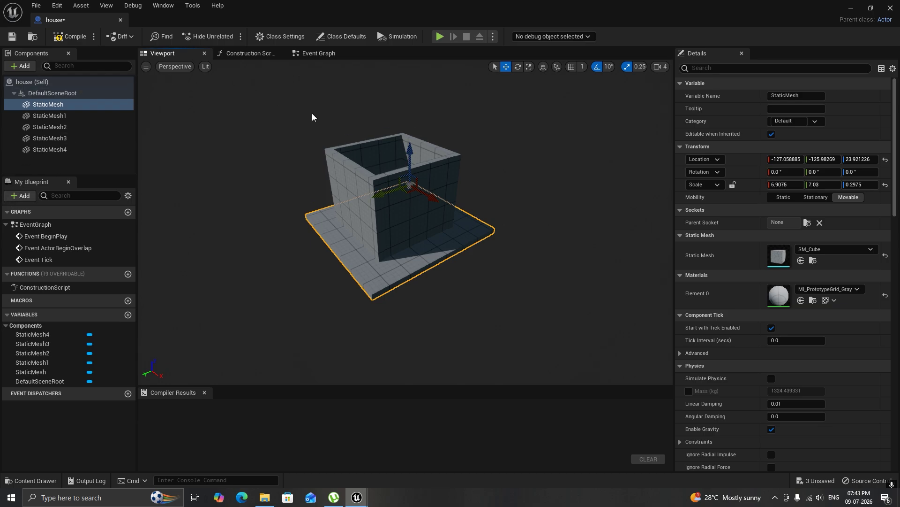
- Add another Static Mesh component and attach it directly to DefaultSceneRoot instead of the floor slab
click(23, 68)
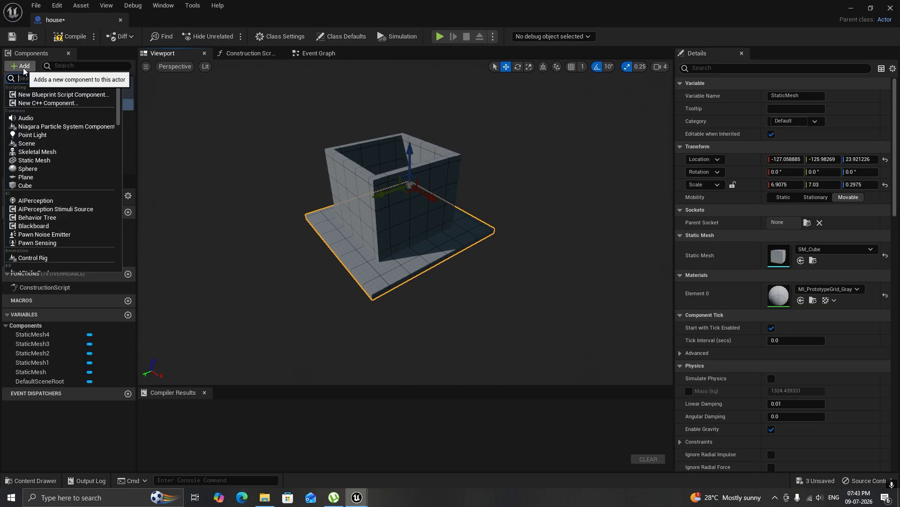
click(35, 160)
key(Return)
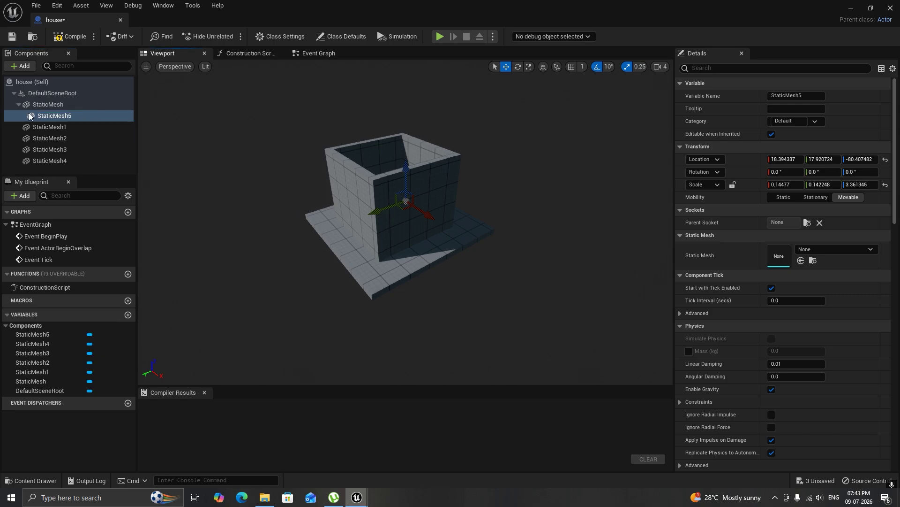
drag(42, 114, 42, 97)
click(93, 117)
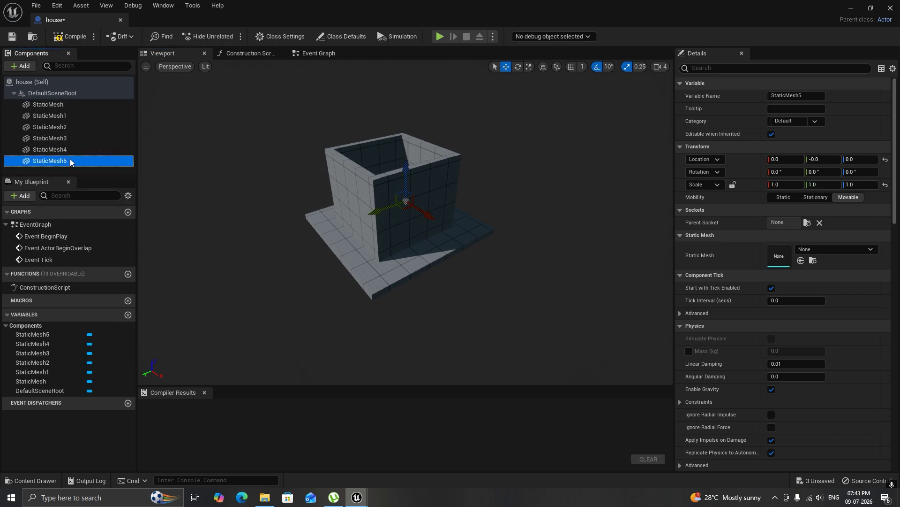
- Assign the SM_Ramp mesh to the StaticMesh5 component
click(411, 137)
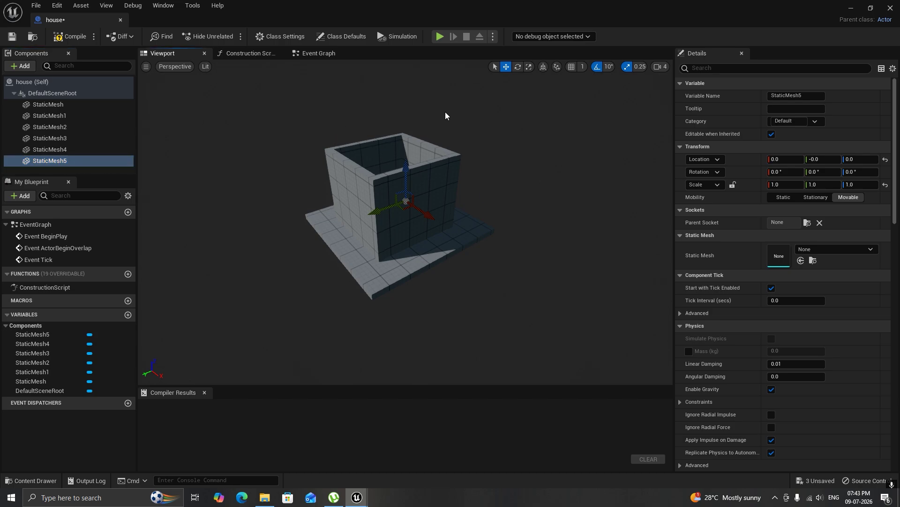
click(824, 251)
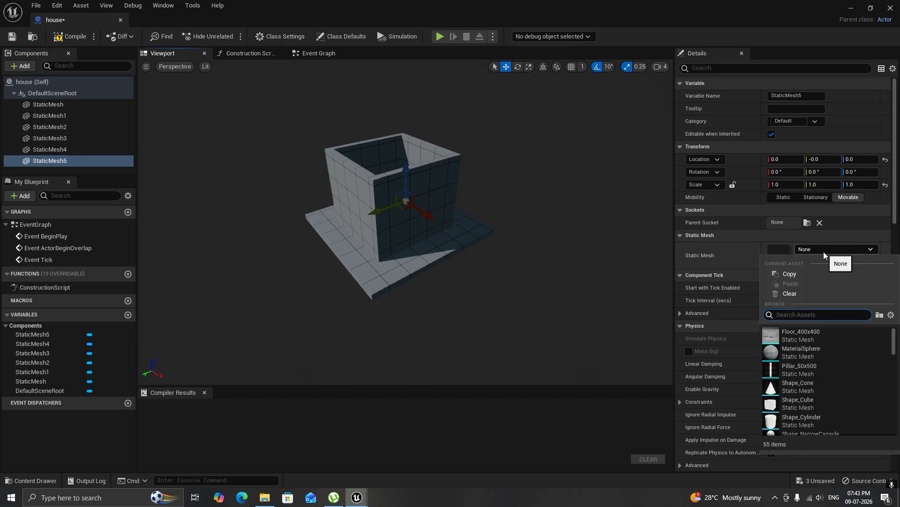
text(ramp)
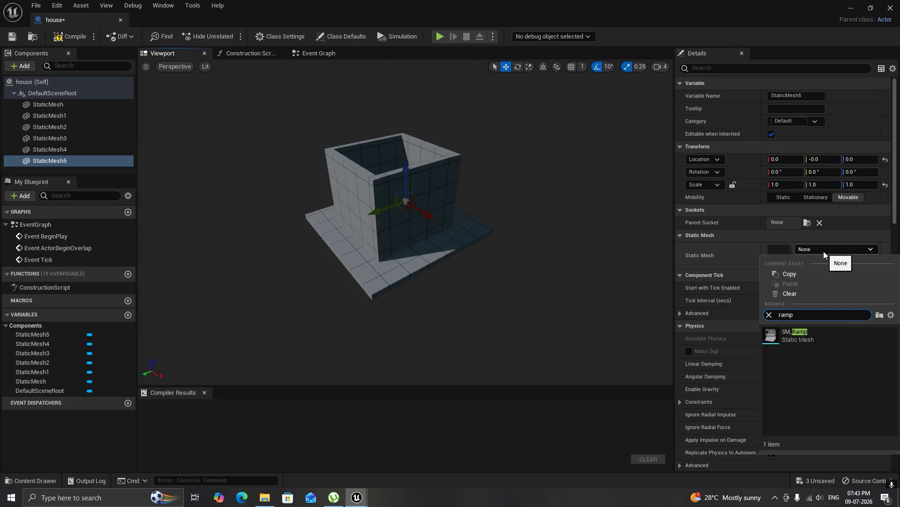
click(823, 334)
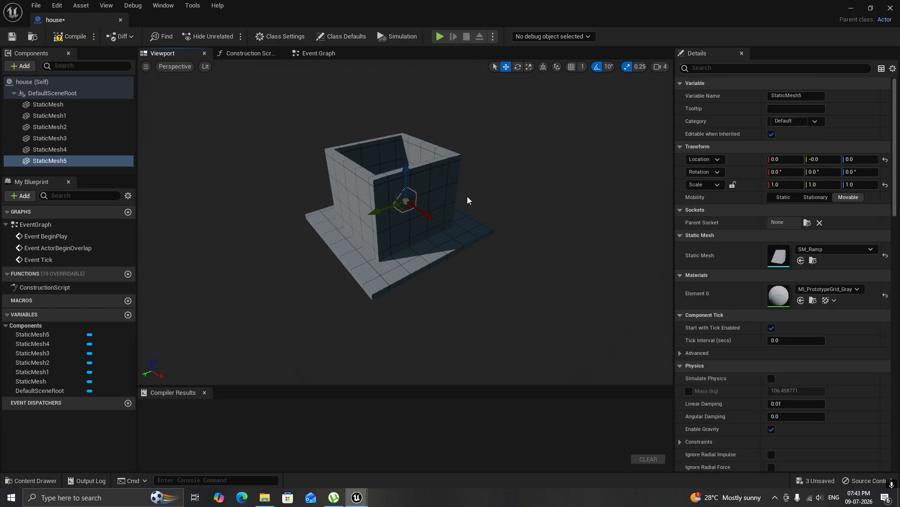
- Scale the StaticMesh5 ramp uniformly to 2.5 and place it above the walls at Y about 322.27, Z about 368.81
drag(411, 173, 397, 103)
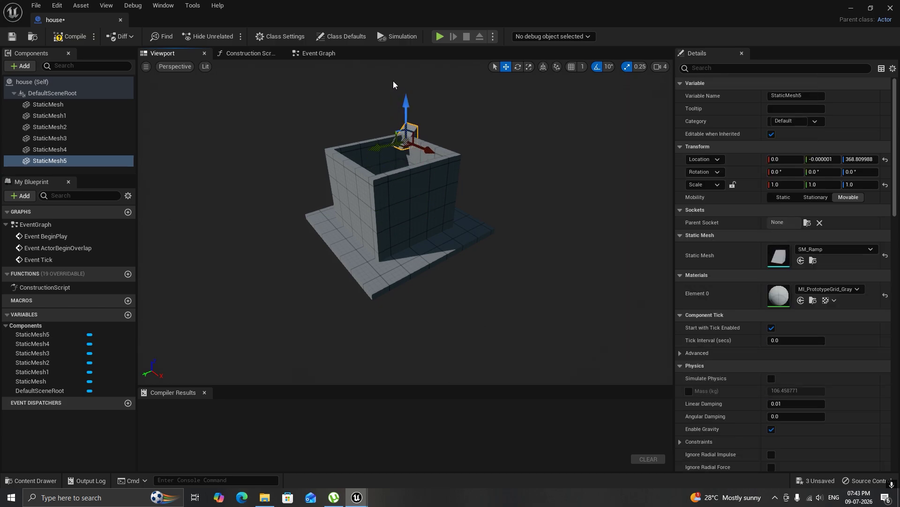
right_drag(527, 192, 478, 192)
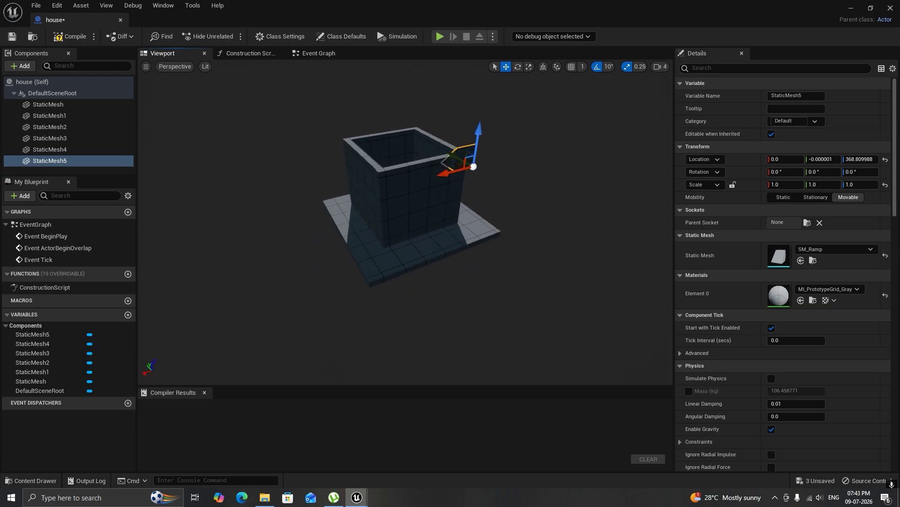
key(r)
drag(474, 166, 503, 227)
key(w)
mouse_move(375, 142)
alt+mouse_down()
mouse_move(450, 146)
mouse_move(363, 149)
alt+mouse_up()
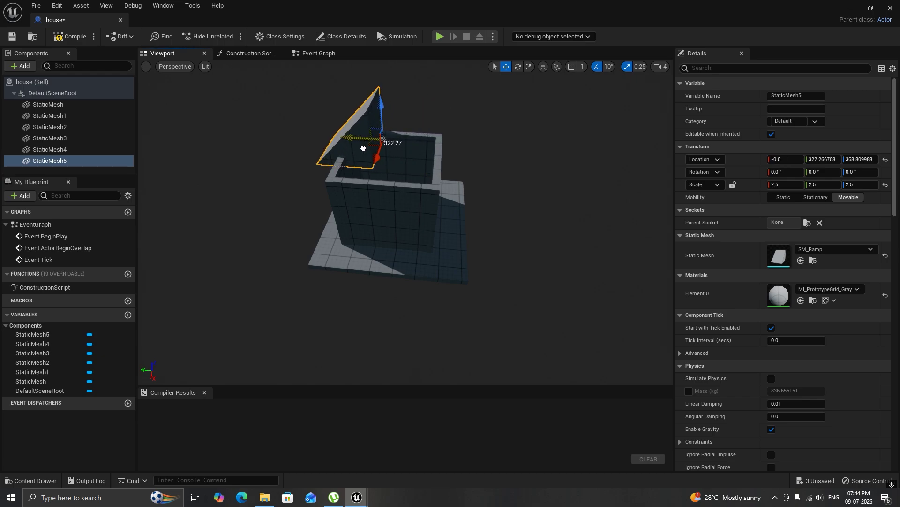
- Resize the roof ramp to a scale of 4.5, 2.75, 2.75 and position it at Y about 248.14, Z about 414.56
drag(377, 111, 565, 249)
drag(470, 162, 351, 179)
alt+drag(394, 159, 188, 141)
key(w)
drag(458, 183, 438, 182)
alt+drag(467, 214, 491, 211)
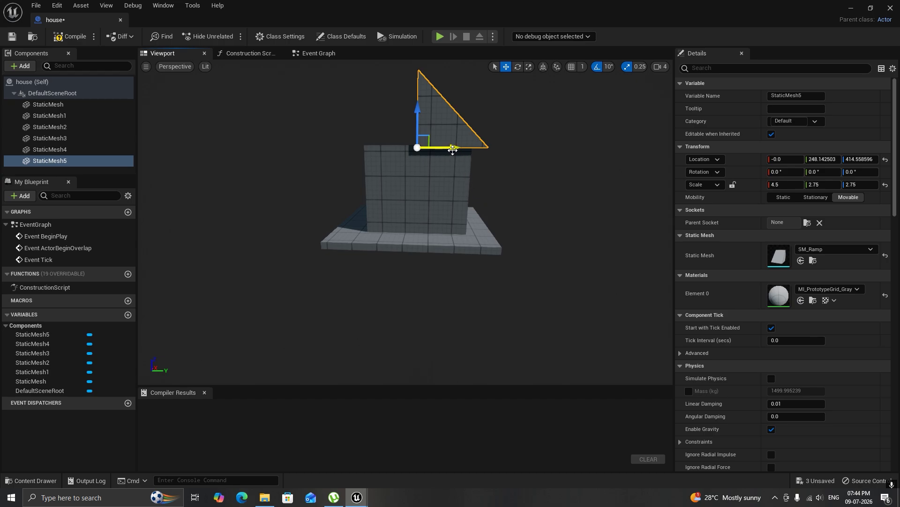
- Duplicate the roof ramp and move the copy along Y to about -75.99
key(ctrl+d)
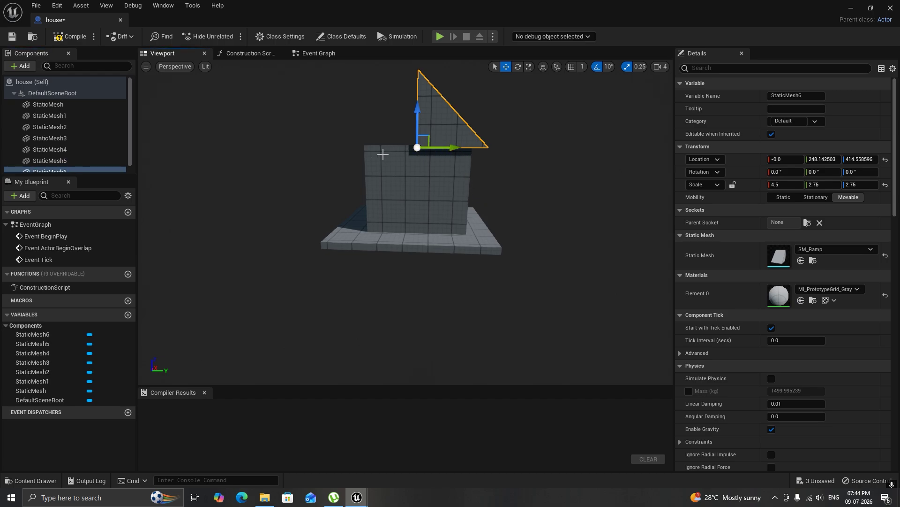
drag(447, 149, 340, 146)
- Set the copied ramp's Z rotation to -180° so it slopes the opposite way
key(e)
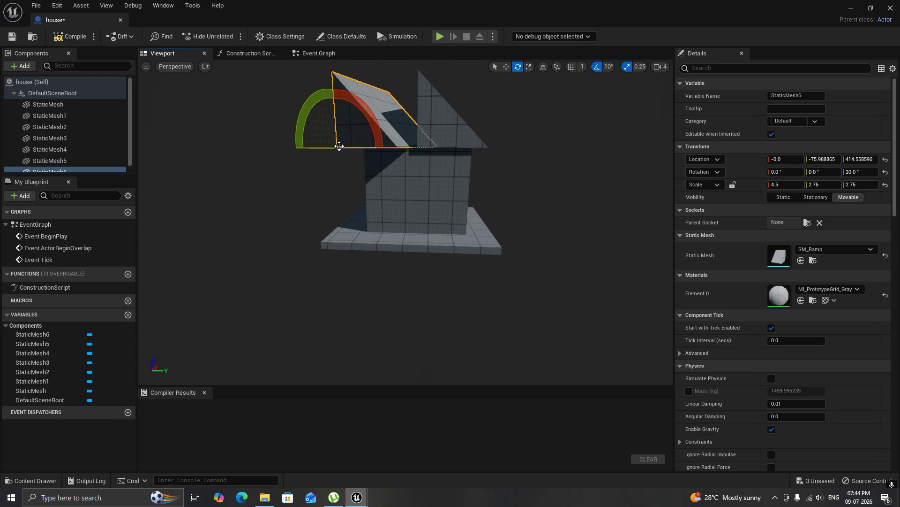
key(ctrl+z)
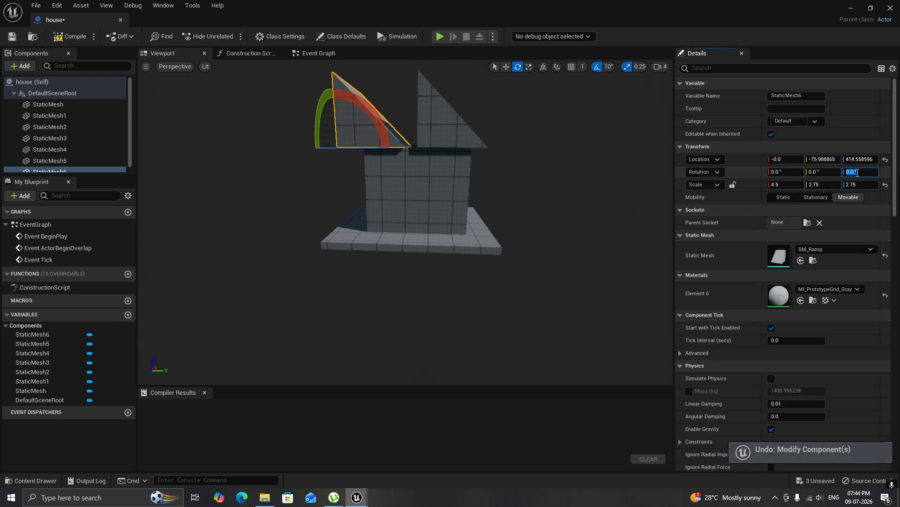
text(-90)
key(Return)
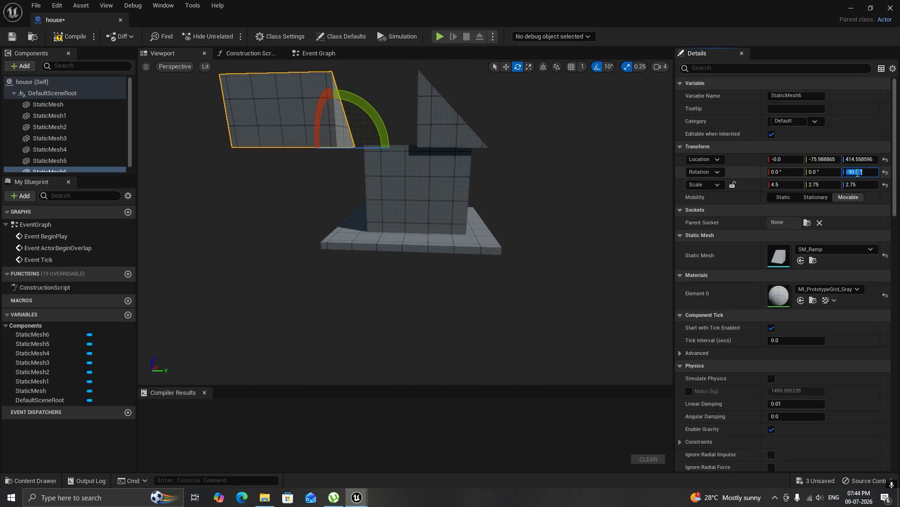
text(-180)
key(Return)
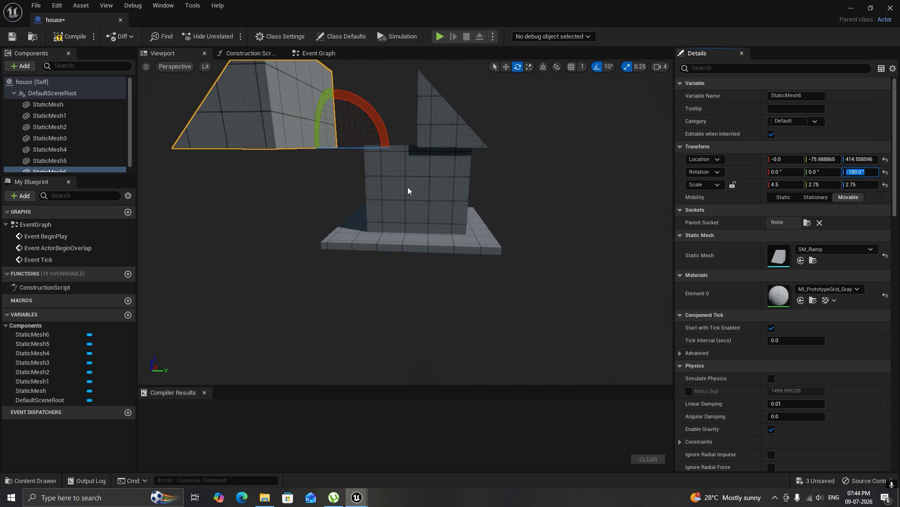
- Move the StaticMesh6 ramp to X about 451.04, Y about 247.96 to form the second half of the gable roof
mouse_move(312, 201)
right_down()
mouse_move(291, 235)
mouse_move(313, 201)
right_up()
key(w)
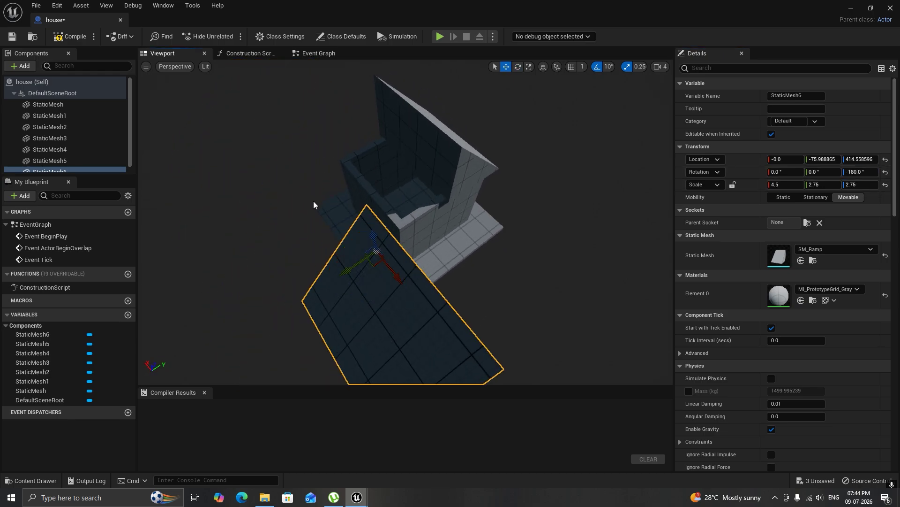
drag(388, 280, 384, 183)
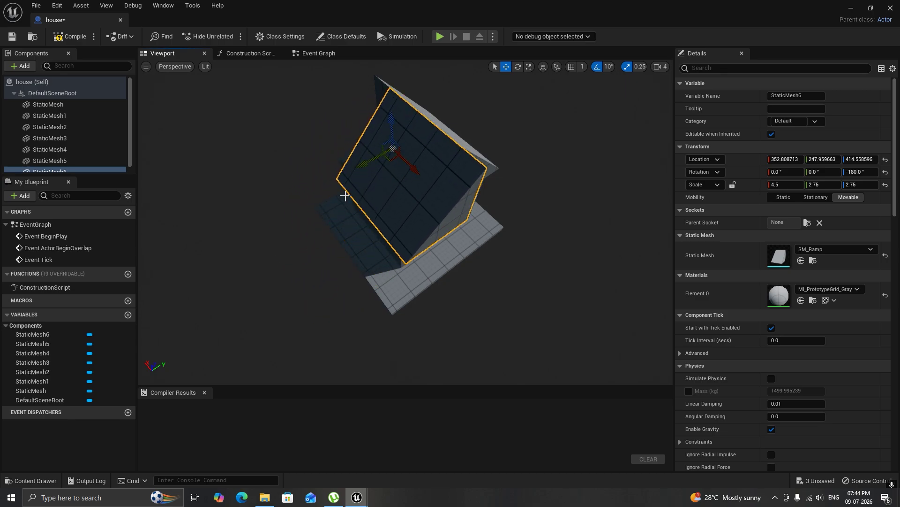
right_drag(345, 197, 356, 221)
right_drag(383, 186, 389, 184)
drag(408, 210, 385, 197)
right_drag(386, 197, 586, 279)
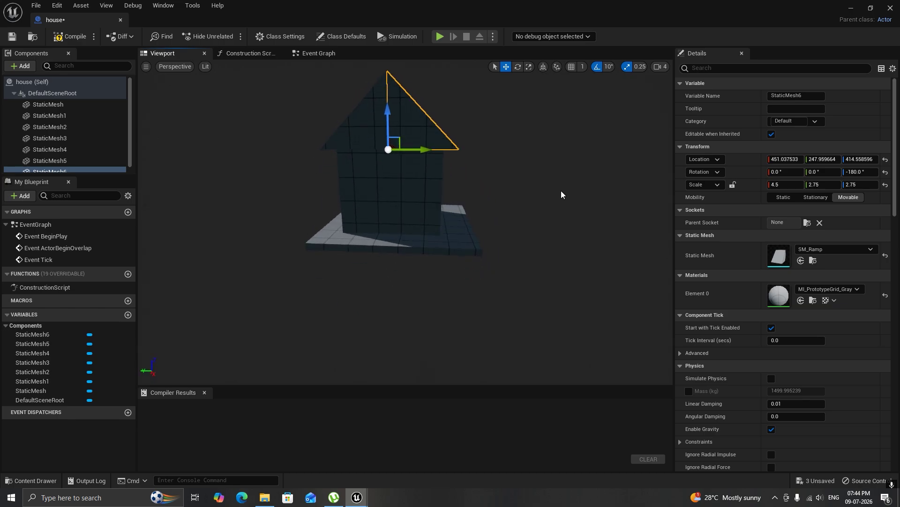
click(416, 181)
right_drag(416, 181, 492, 220)
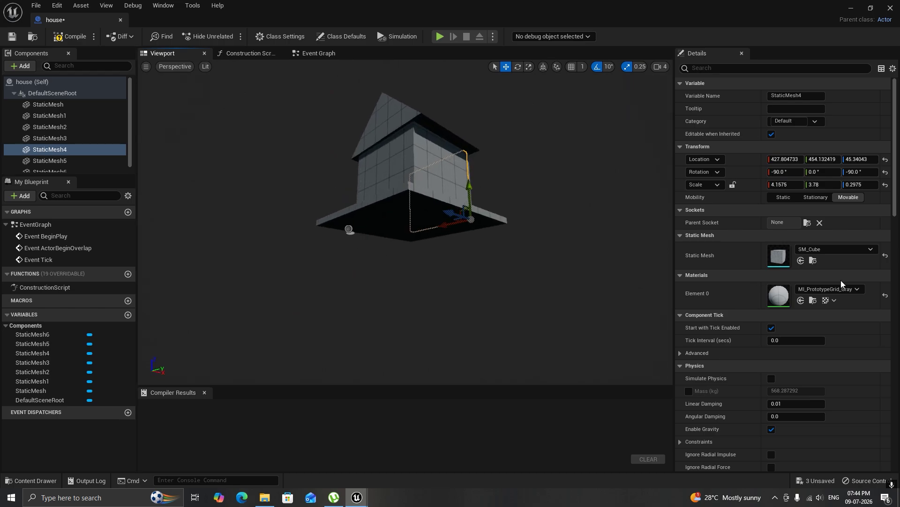
right_drag(561, 244, 586, 204)
right_drag(431, 208, 441, 243)
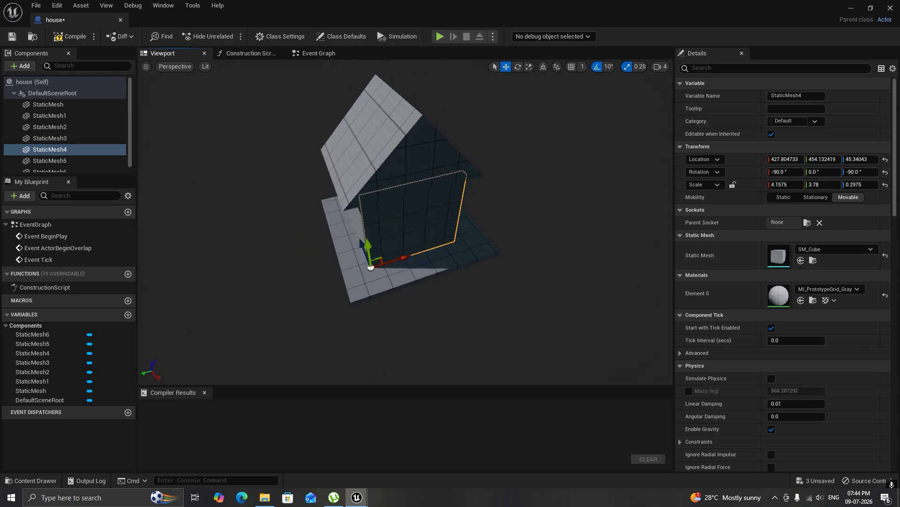
- Compile and save the house blueprint
click(78, 38)
click(9, 39)
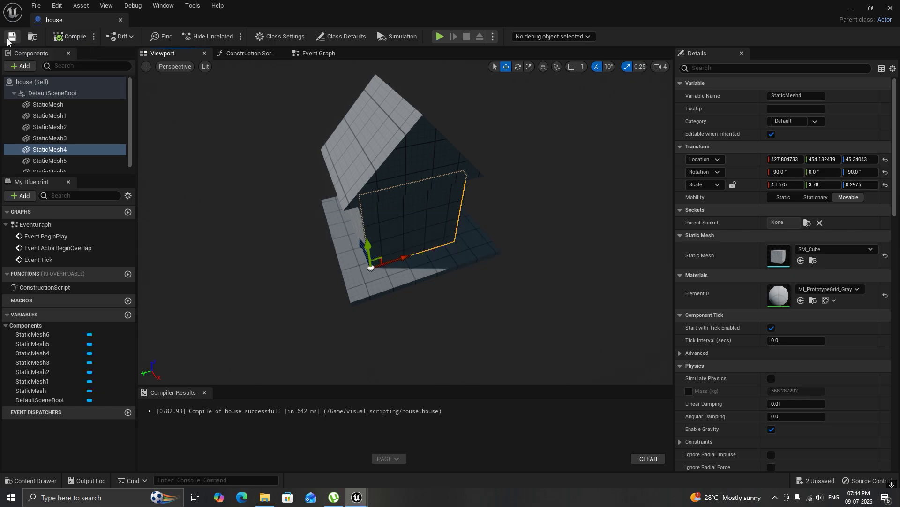
- Dock the house blueprint editor beside the ThirdPersonMap level in the main window and close the NewBlueprint editor
drag(46, 20, 201, 22)
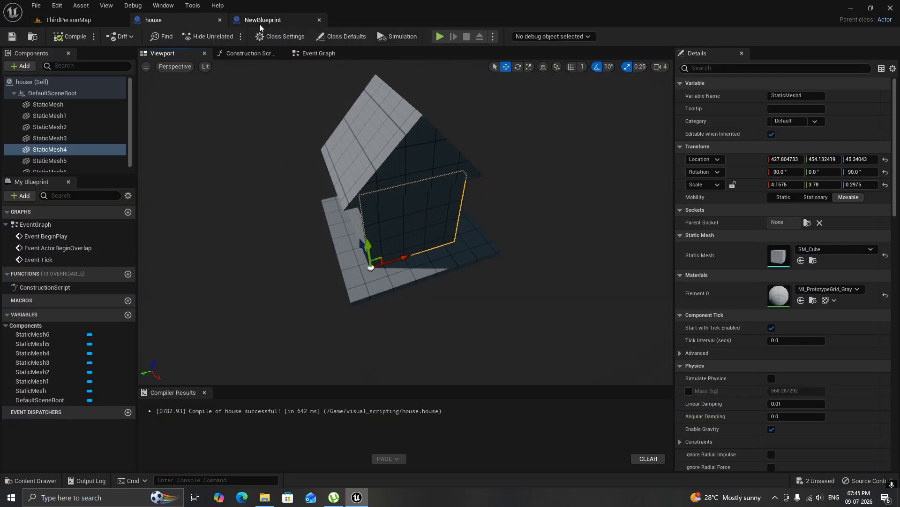
click(250, 22)
click(318, 21)
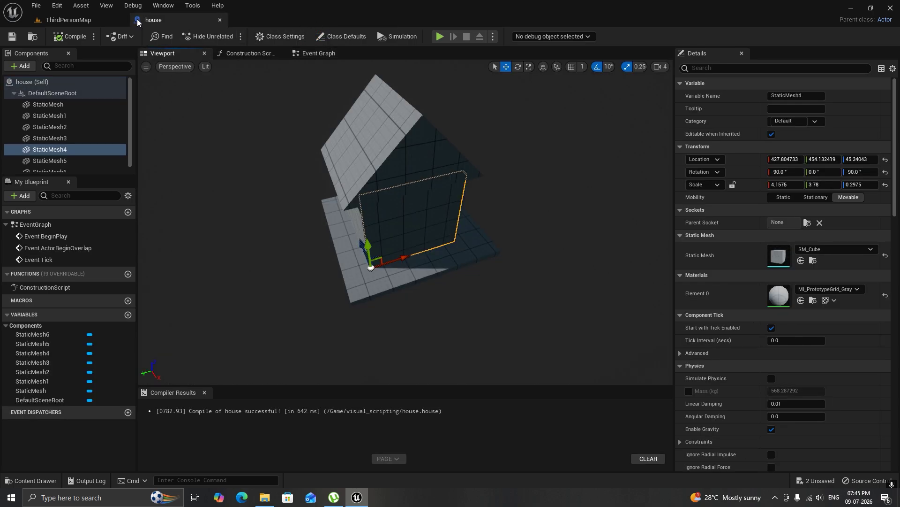
- Place the house blueprint from the visual_scripting folder into the ThirdPersonMap level at X about 862, Y about 953
click(101, 19)
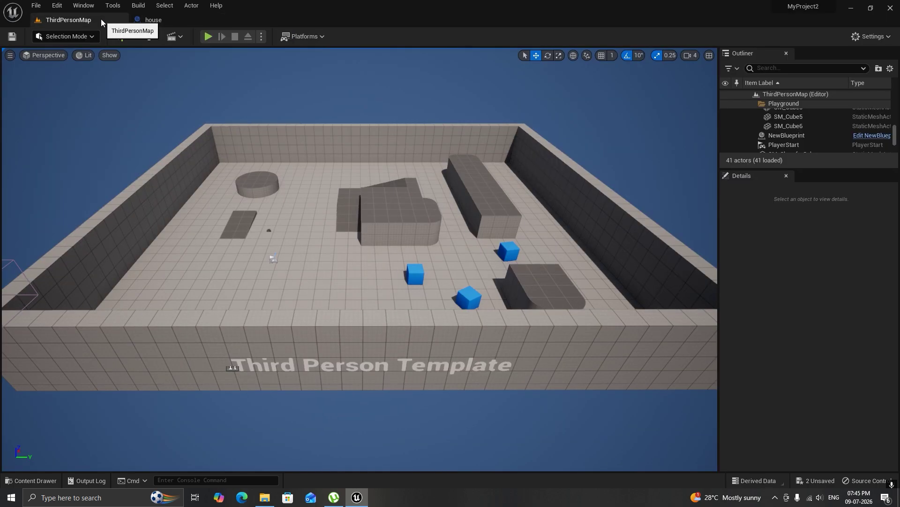
click(39, 481)
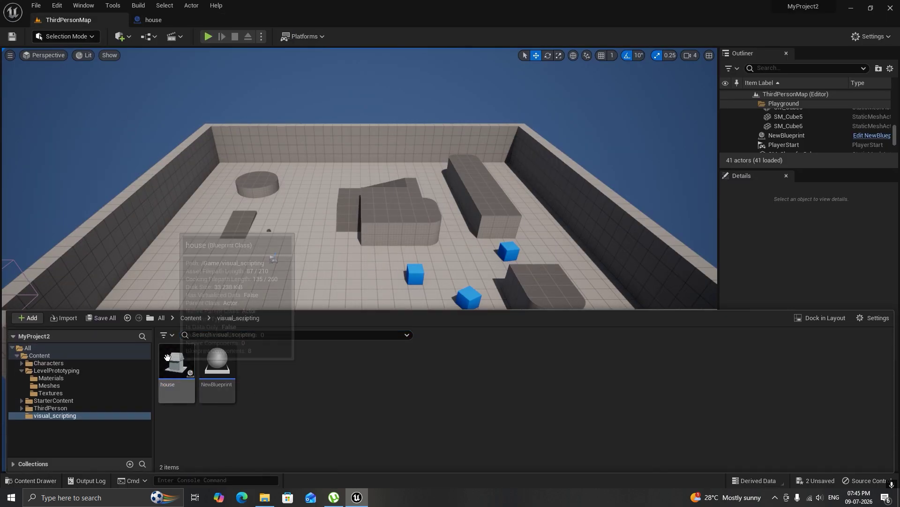
click(179, 371)
drag(180, 370, 253, 271)
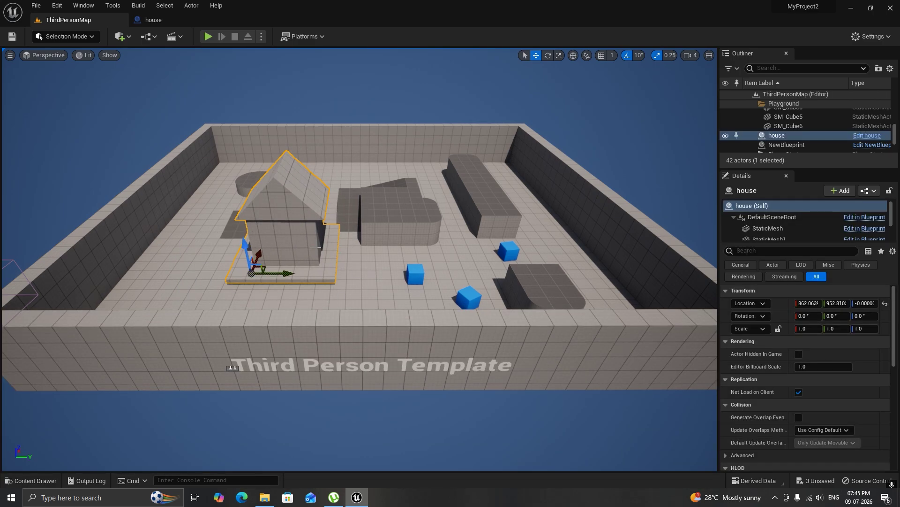
alt+drag(341, 318, 597, 335)
scroll(597, 336, up, 3)
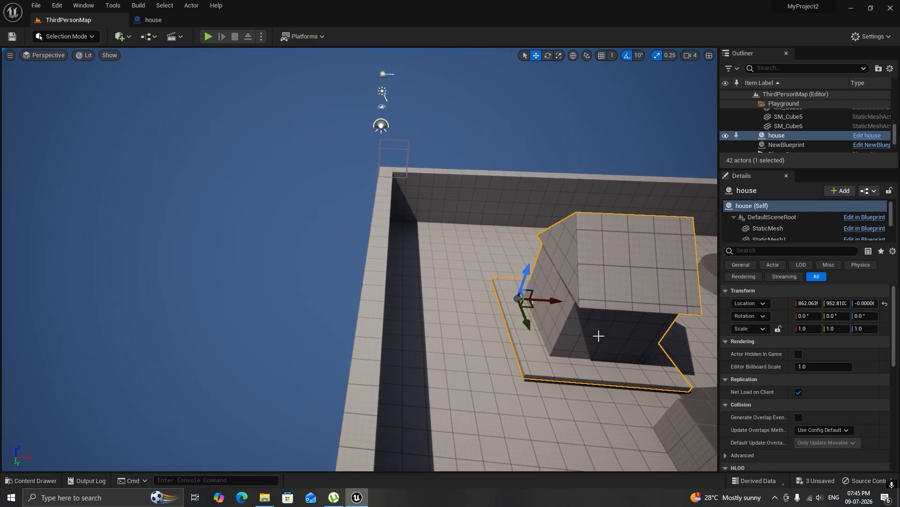